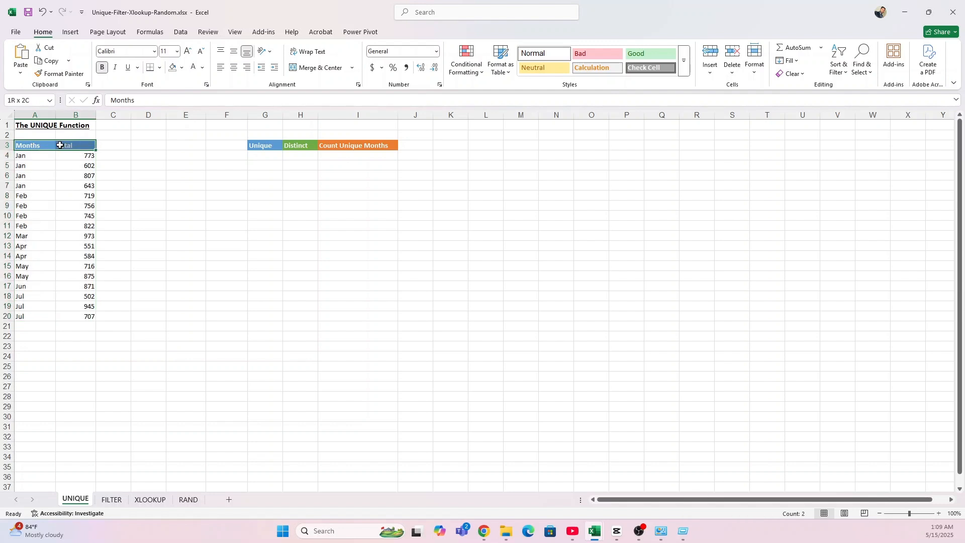
{"action": "left_click_drag", "start_coordinate": [74, 153], "coordinate": [80, 316]}
{"action": "left_click", "coordinate": [28, 155]}
{"action": "left_click_drag", "start_coordinate": [28, 155], "coordinate": [41, 312]}
{"action": "left_click", "coordinate": [266, 156]}
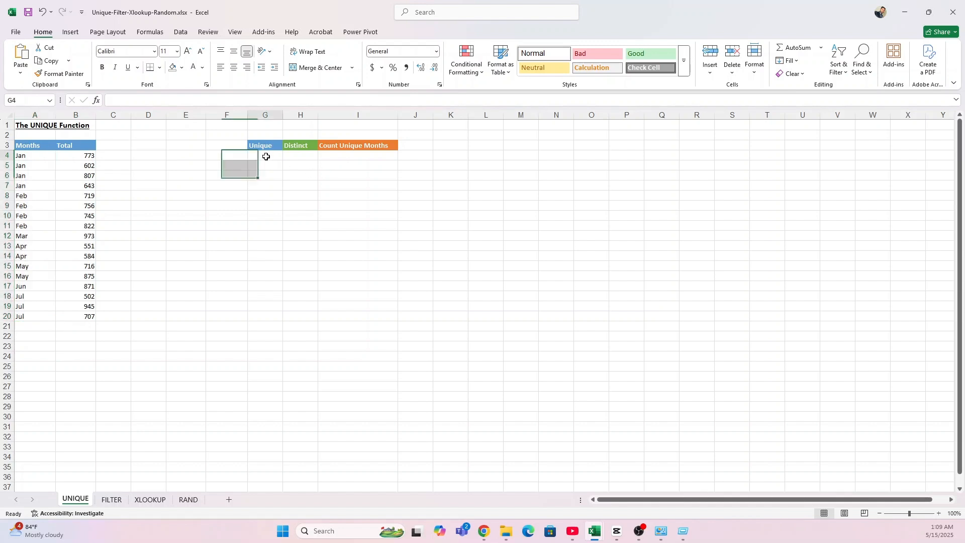
{"action": "type", "text": "="}
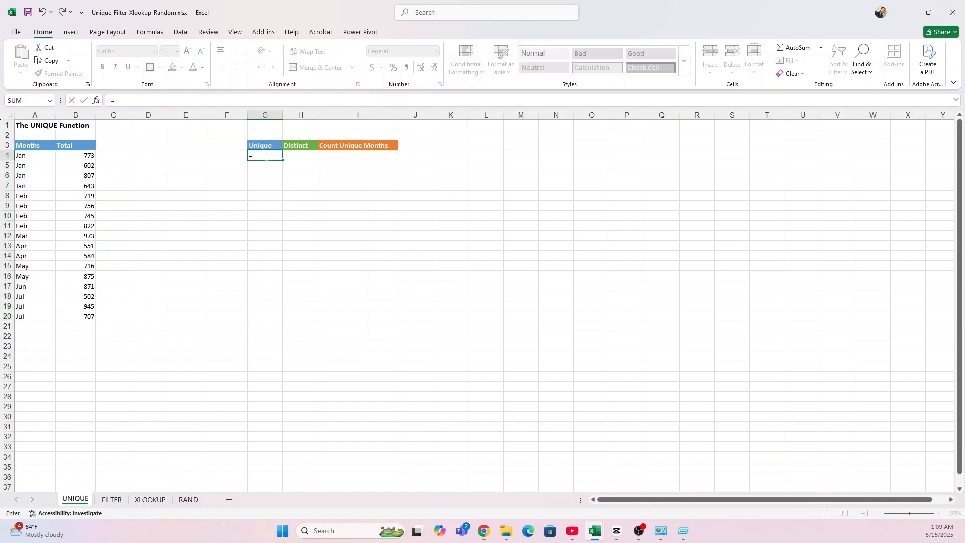
{"action": "key", "text": "Escape"}
{"action": "left_click_drag", "start_coordinate": [20, 166], "coordinate": [26, 308]}
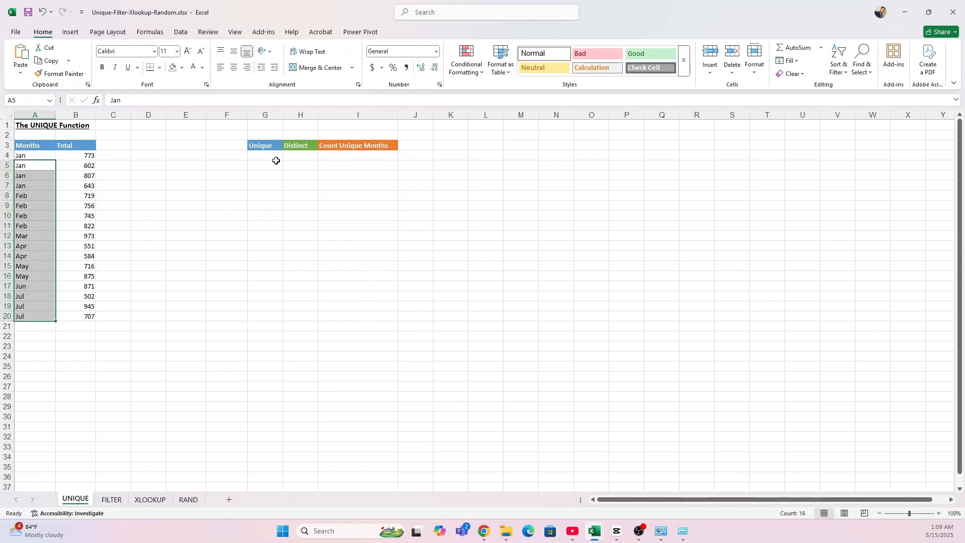
List the unique months in G4 under Unique with the formula =UNIQUE(A4:A20).
{"action": "left_click", "coordinate": [272, 154]}
{"action": "type", "text": "=uniqu"}
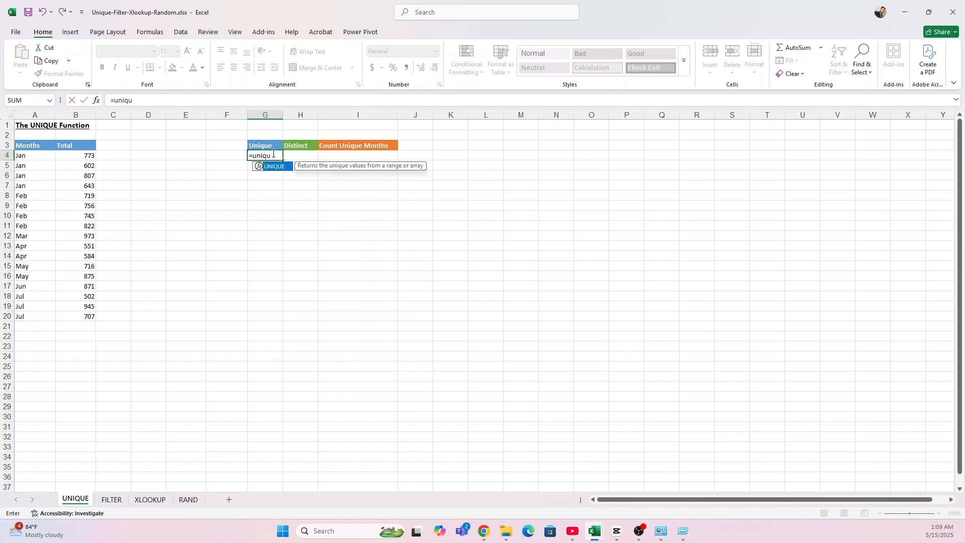
{"action": "key", "text": "Tab"}
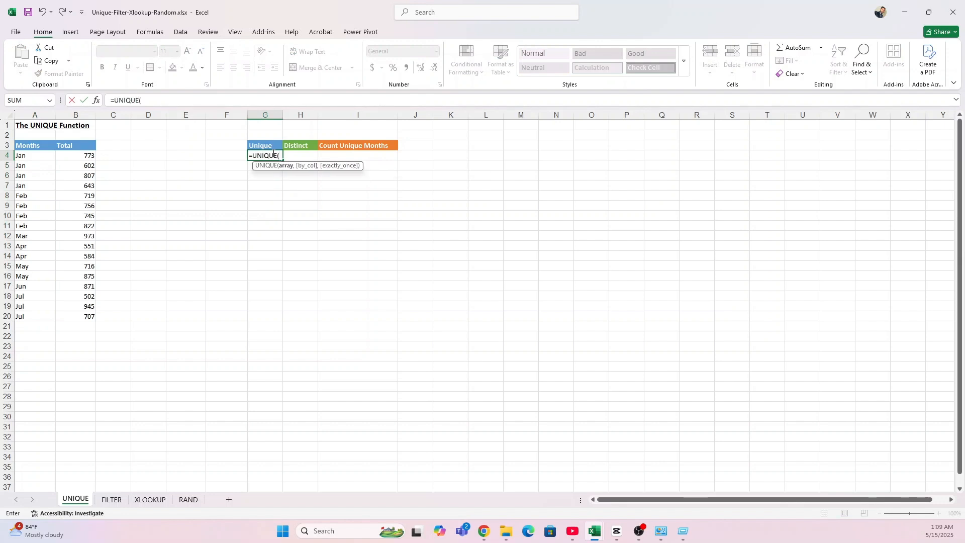
{"action": "left_click_drag", "start_coordinate": [22, 157], "coordinate": [22, 316]}
{"action": "left_click", "coordinate": [184, 100]}
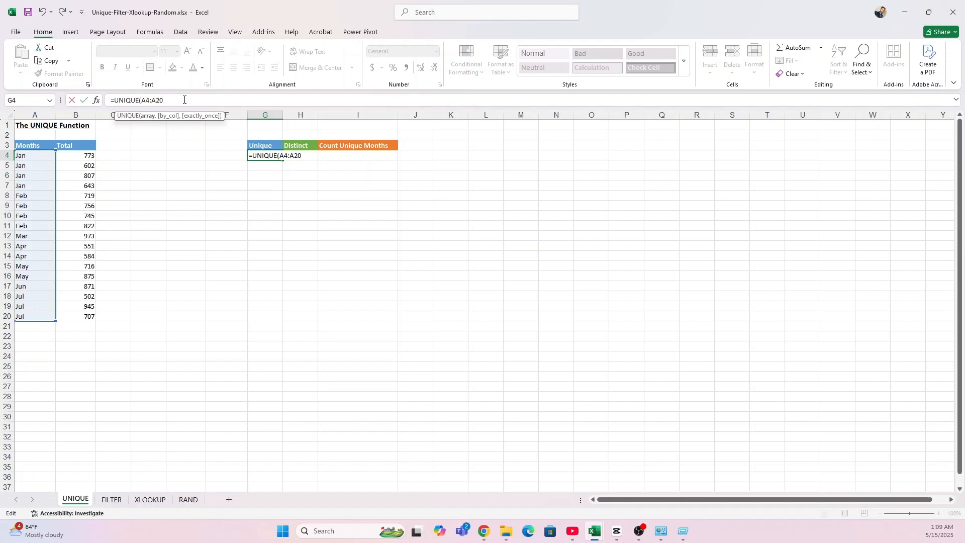
{"action": "type", "text": ")"}
{"action": "key", "text": "Return"}
{"action": "left_click_drag", "start_coordinate": [256, 155], "coordinate": [262, 220]}
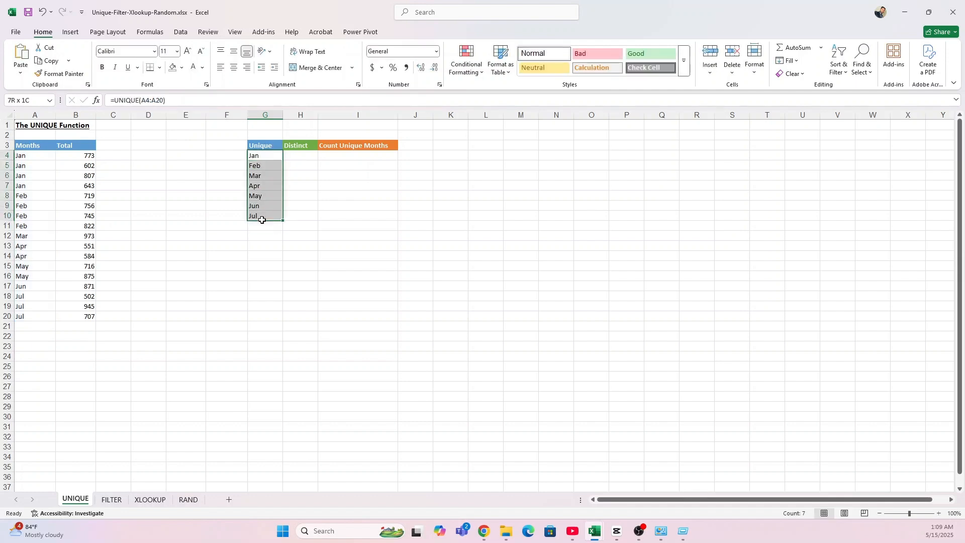
Enter the formula =UNIQUE(A4:A20) in H4 under the Distinct heading.
{"action": "left_click", "coordinate": [310, 156]}
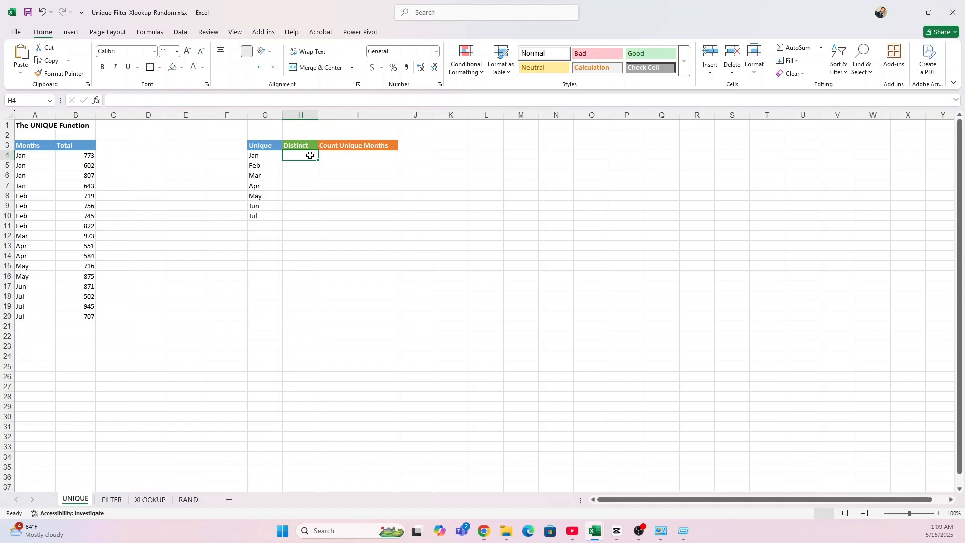
{"action": "type", "text": "=uniq"}
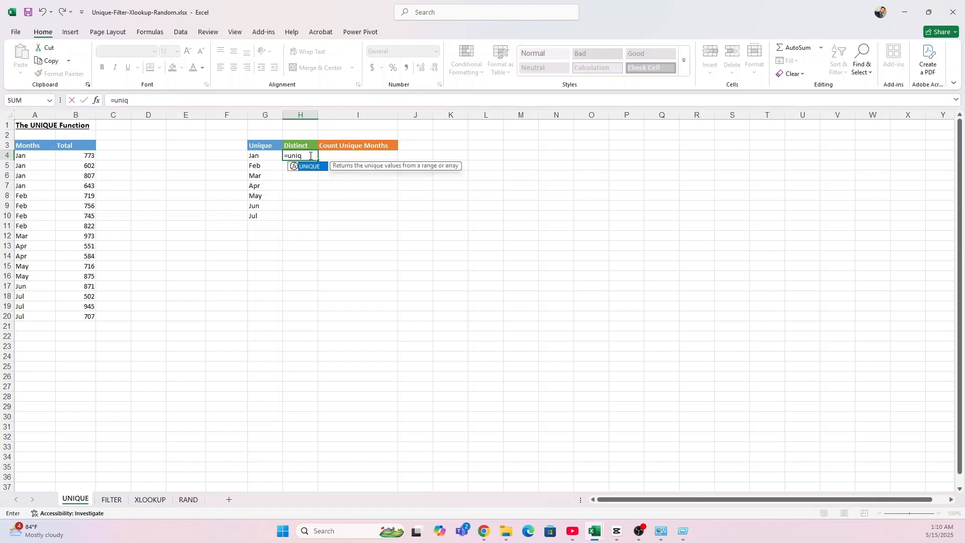
{"action": "key", "text": "Tab"}
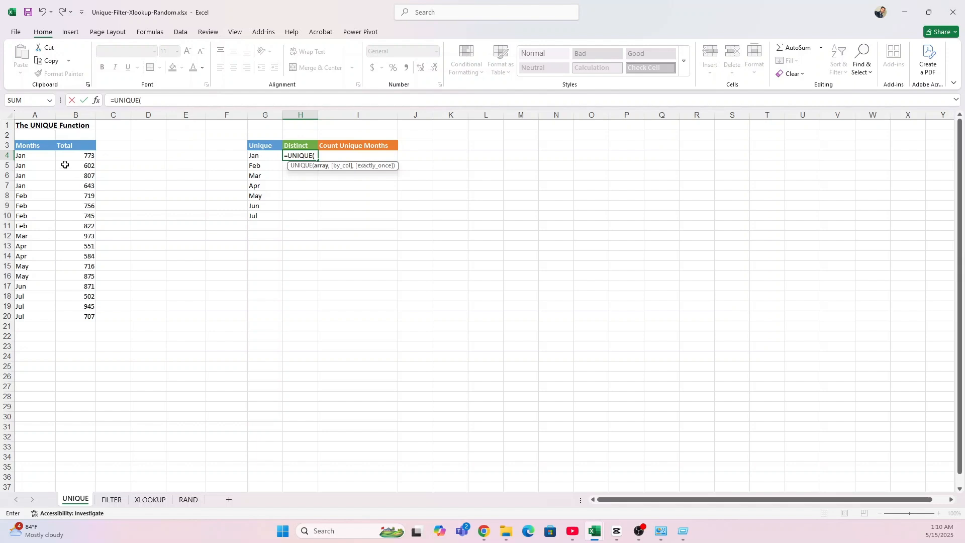
{"action": "left_click_drag", "start_coordinate": [33, 156], "coordinate": [40, 314]}
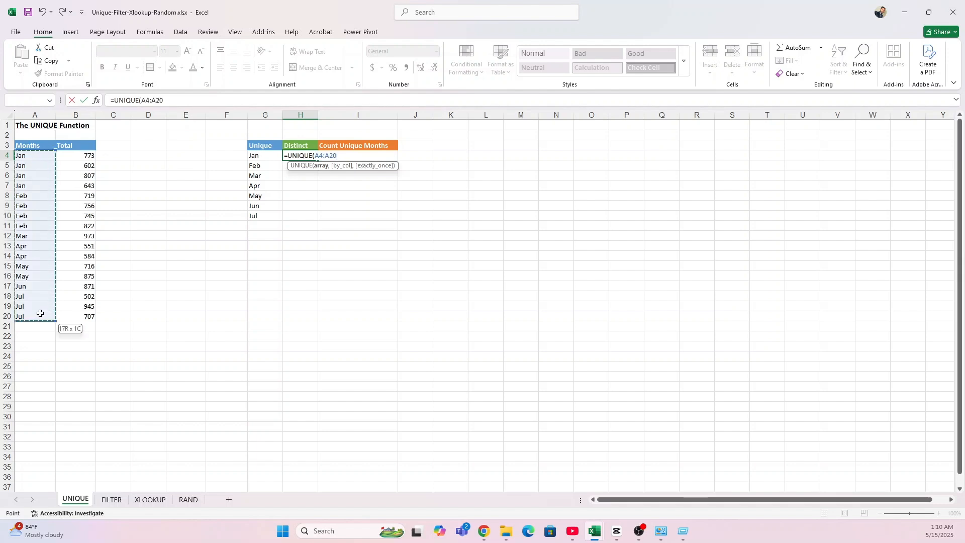
{"action": "left_click", "coordinate": [195, 100]}
{"action": "type", "text": ")"}
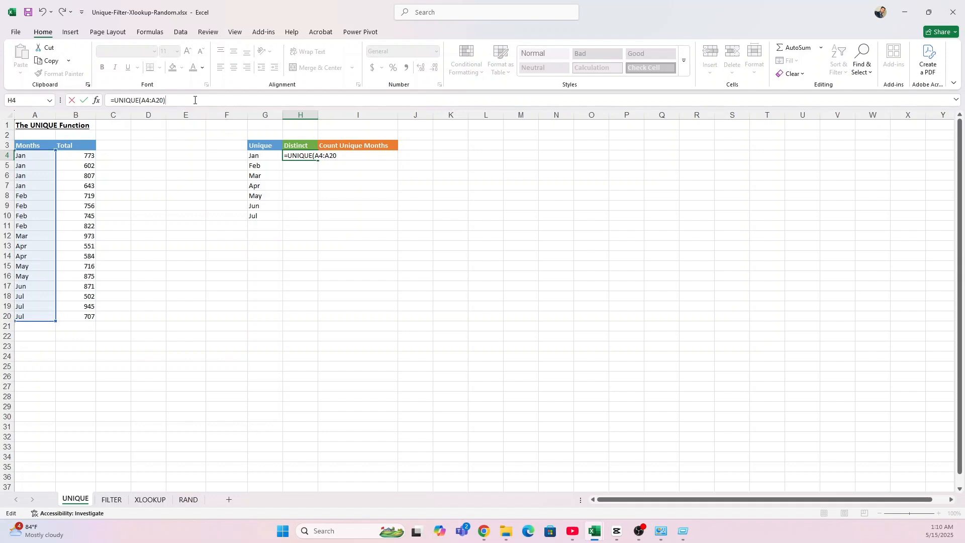
{"action": "key", "text": "Return"}
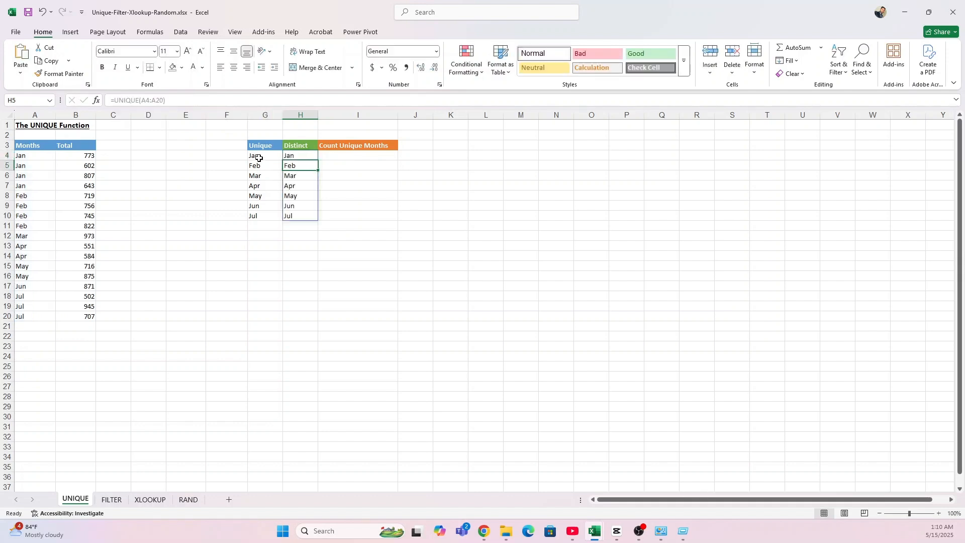
Extend the Distinct formula in H4 to =UNIQUE(A4:A20,FALSE,TRUE) so it returns only months that appear exactly once.
{"action": "left_click_drag", "start_coordinate": [257, 157], "coordinate": [257, 215]}
{"action": "left_click_drag", "start_coordinate": [260, 155], "coordinate": [261, 214]}
{"action": "left_click", "coordinate": [305, 156]}
{"action": "left_click", "coordinate": [206, 100]}
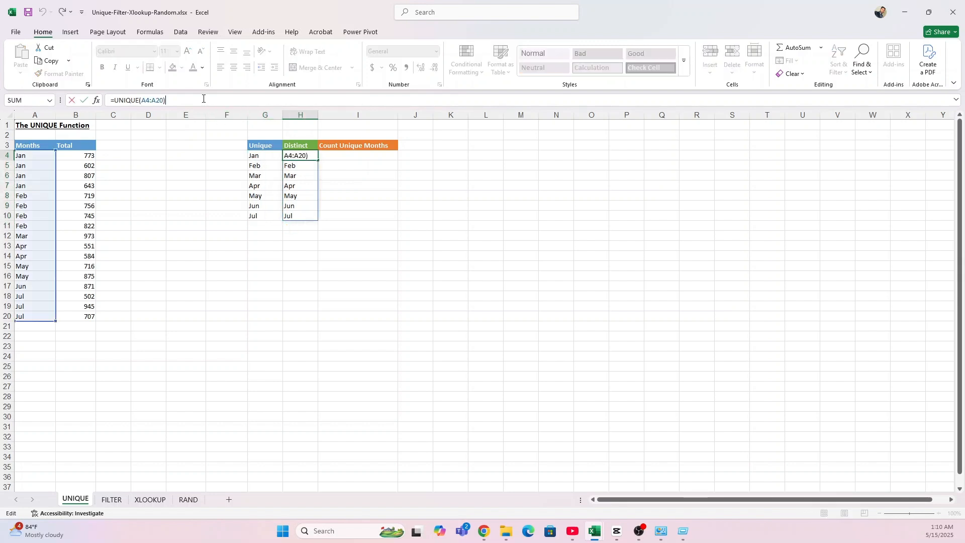
{"action": "key", "text": "BackSpace"}
{"action": "type", "text": ","}
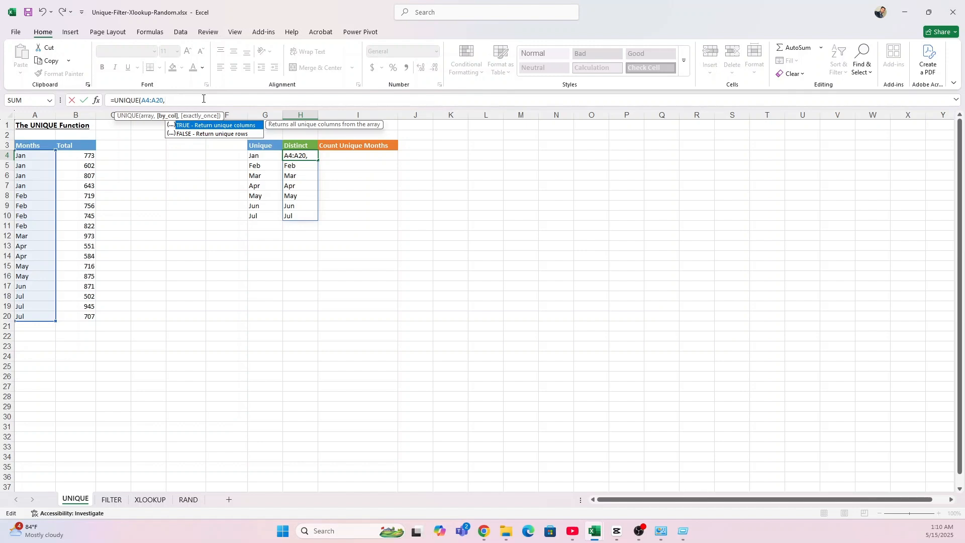
{"action": "type", "text": "FALSE"}
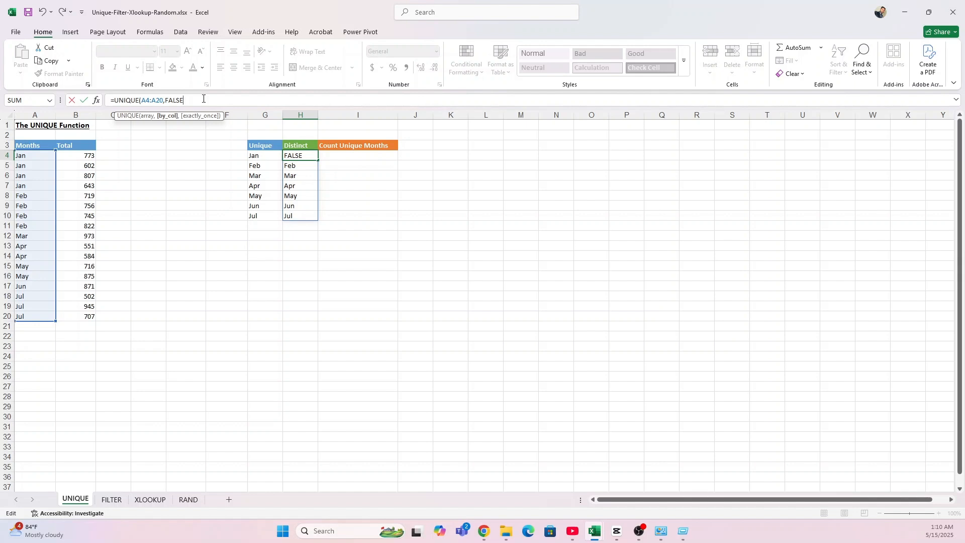
{"action": "type", "text": ","}
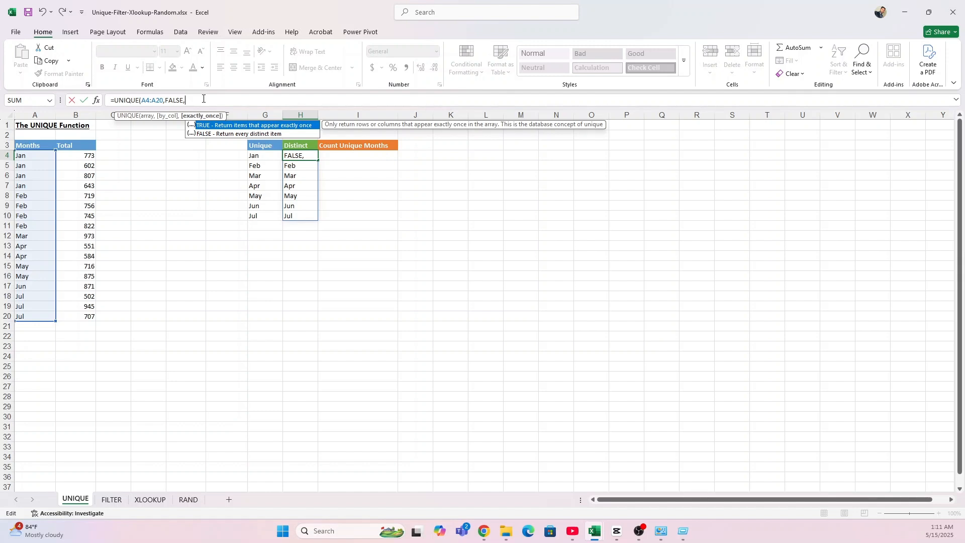
{"action": "type", "text": "TRUE"}
{"action": "key", "text": "Return"}
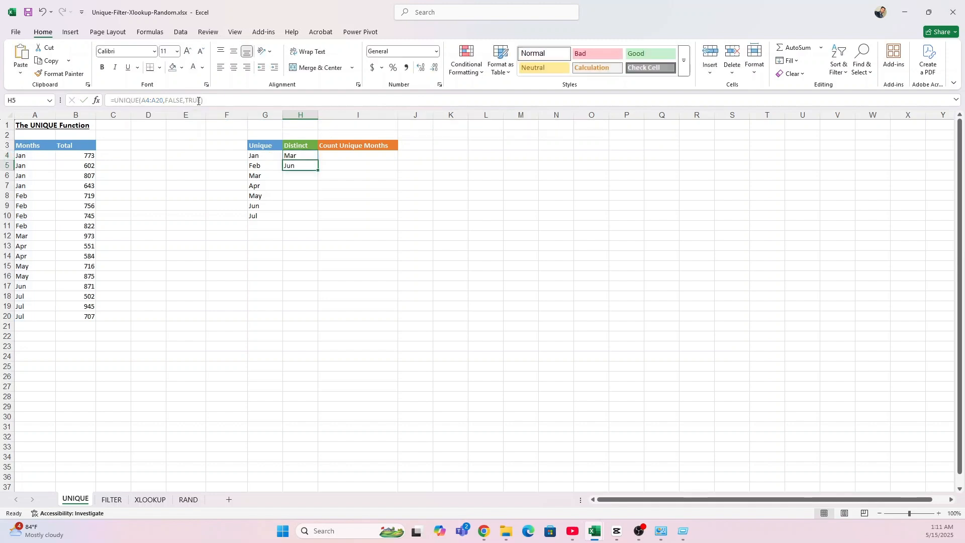
{"action": "key", "text": "Up"}
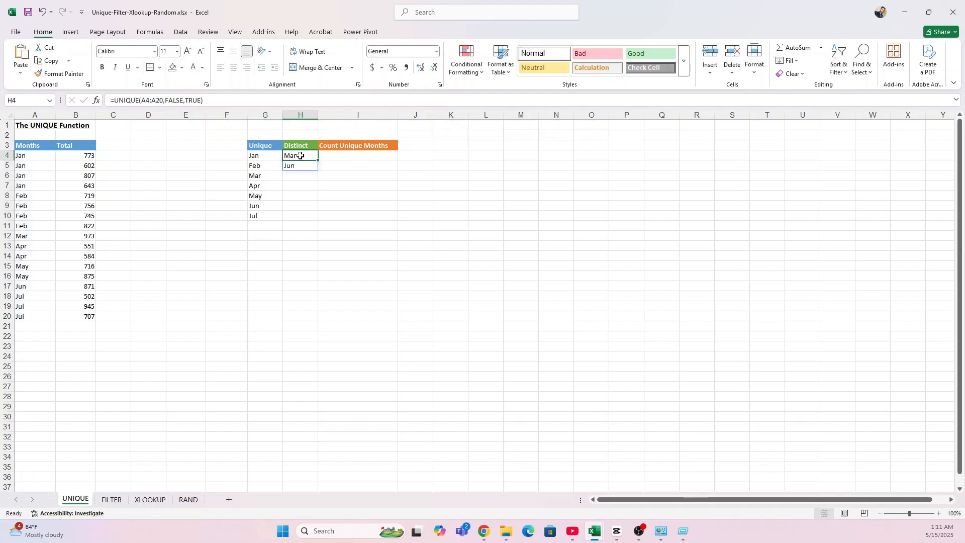
{"action": "left_click_drag", "start_coordinate": [300, 156], "coordinate": [296, 163]}
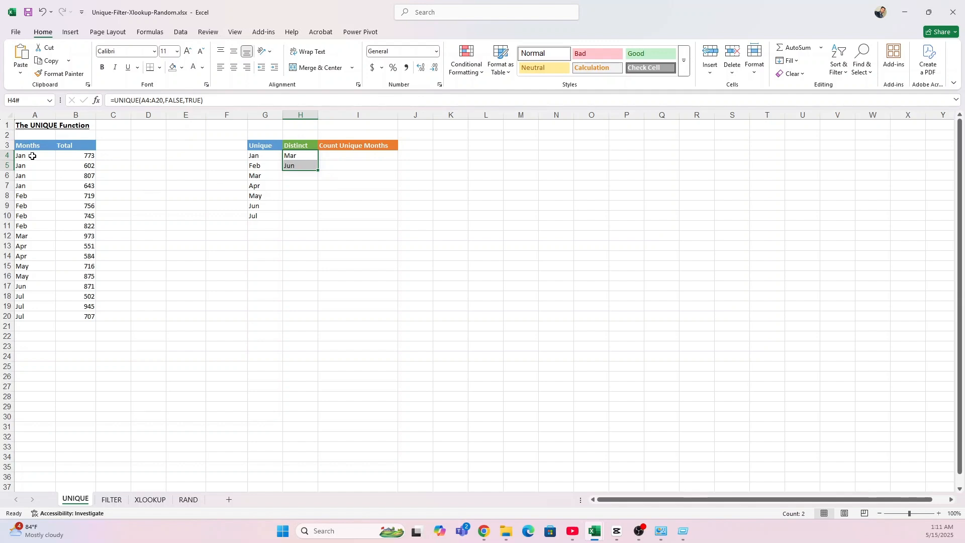
Fill the Mar cell A12 and the Jun cell A17 in the Months column with light gold.
{"action": "left_click_drag", "start_coordinate": [31, 156], "coordinate": [29, 309]}
{"action": "left_click", "coordinate": [33, 236]}
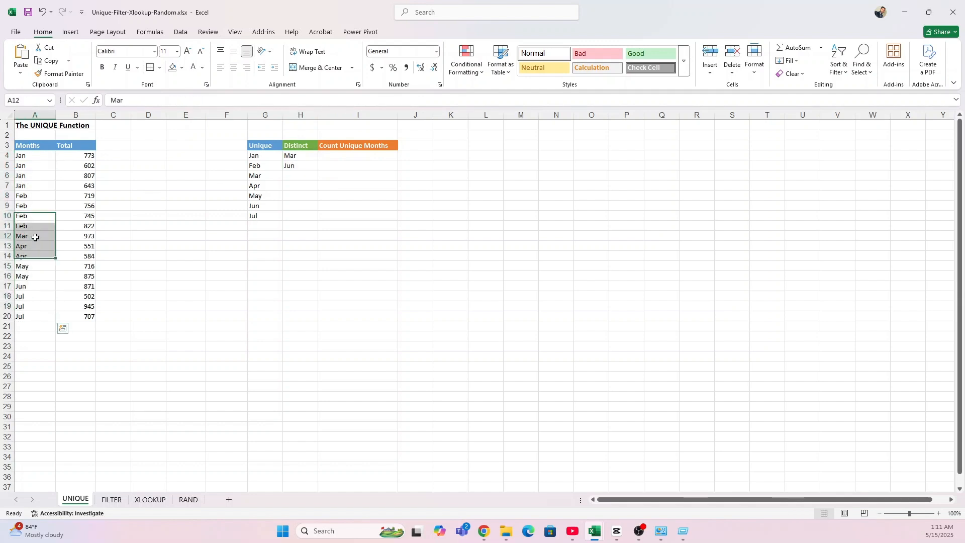
{"action": "left_click", "coordinate": [181, 70]}
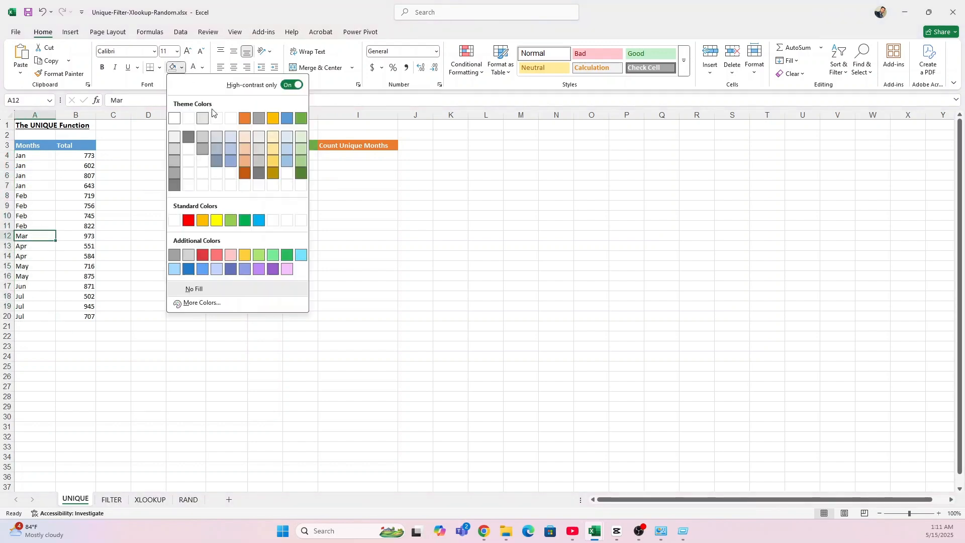
{"action": "left_click", "coordinate": [262, 136]}
{"action": "left_click", "coordinate": [34, 285]}
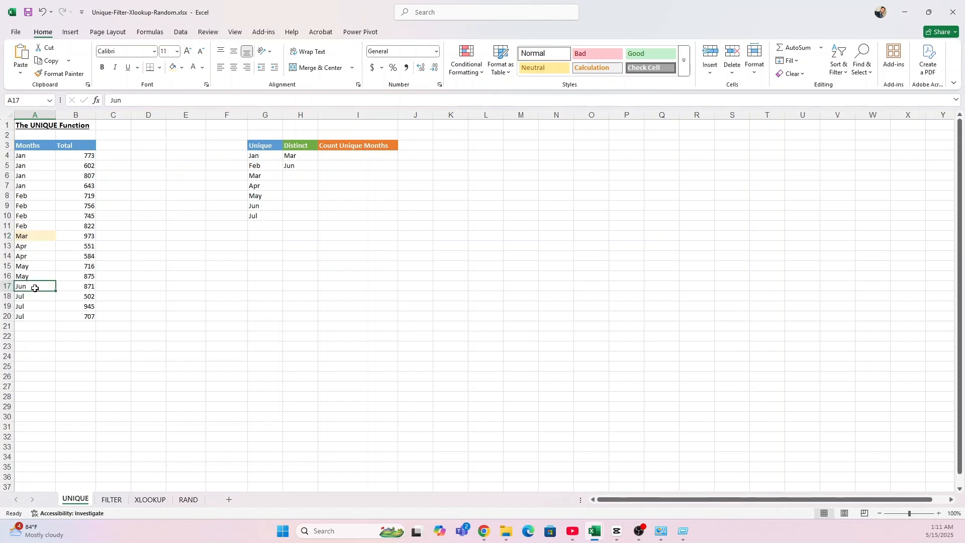
{"action": "left_click", "coordinate": [173, 68]}
{"action": "left_click_drag", "start_coordinate": [306, 156], "coordinate": [304, 156]}
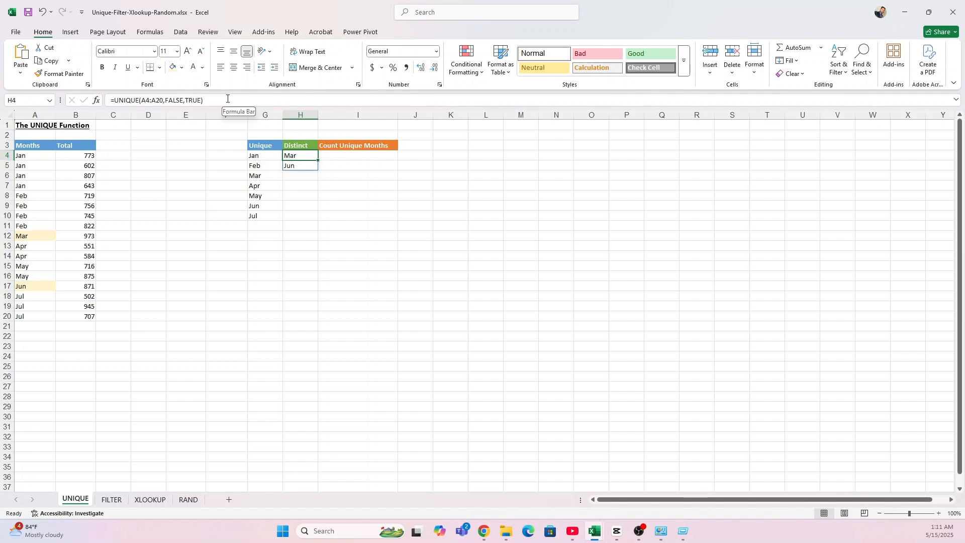
{"action": "left_click", "coordinate": [22, 235]}
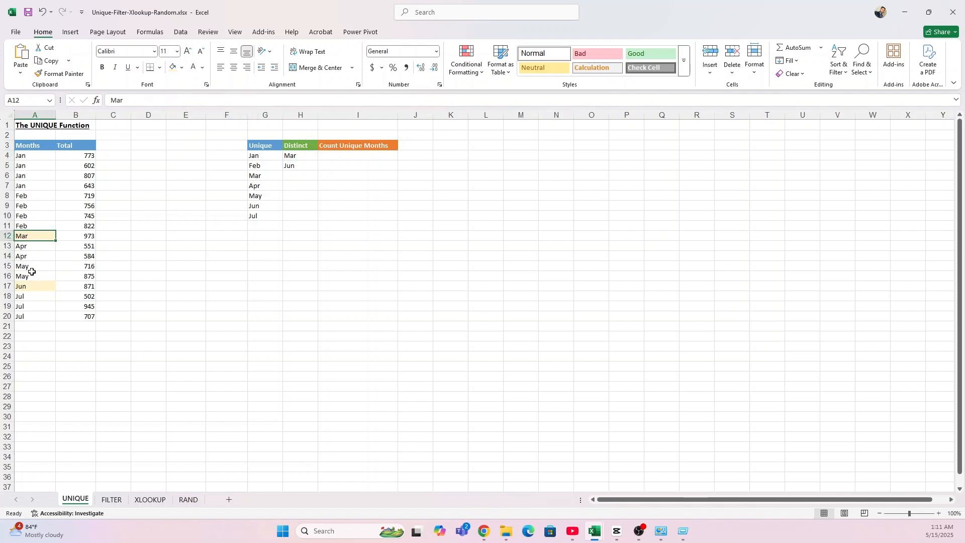
{"action": "left_click", "coordinate": [34, 283]}
{"action": "left_click_drag", "start_coordinate": [306, 156], "coordinate": [305, 166]}
Count the unique months in I4 under Count Unique Months with the formula =COUNTA(UNIQUE(A4:A20)).
{"action": "left_click", "coordinate": [347, 155]}
{"action": "type", "text": "="}
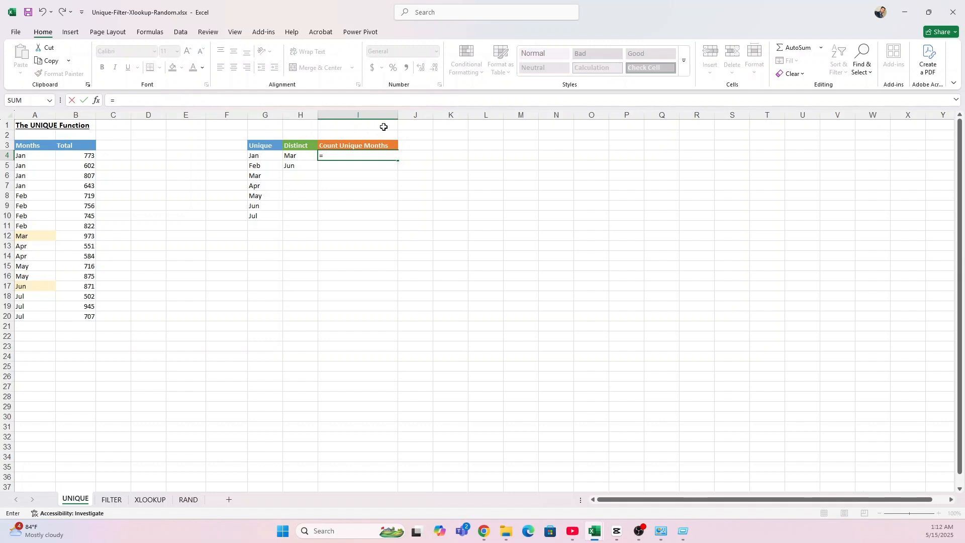
{"action": "type", "text": "coun"}
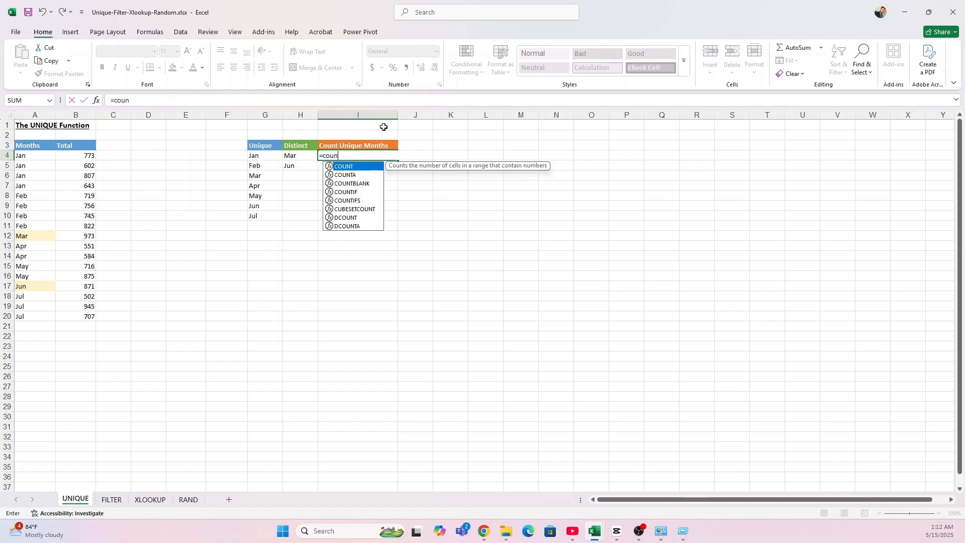
{"action": "key", "text": "Down"}
{"action": "key", "text": "Tab"}
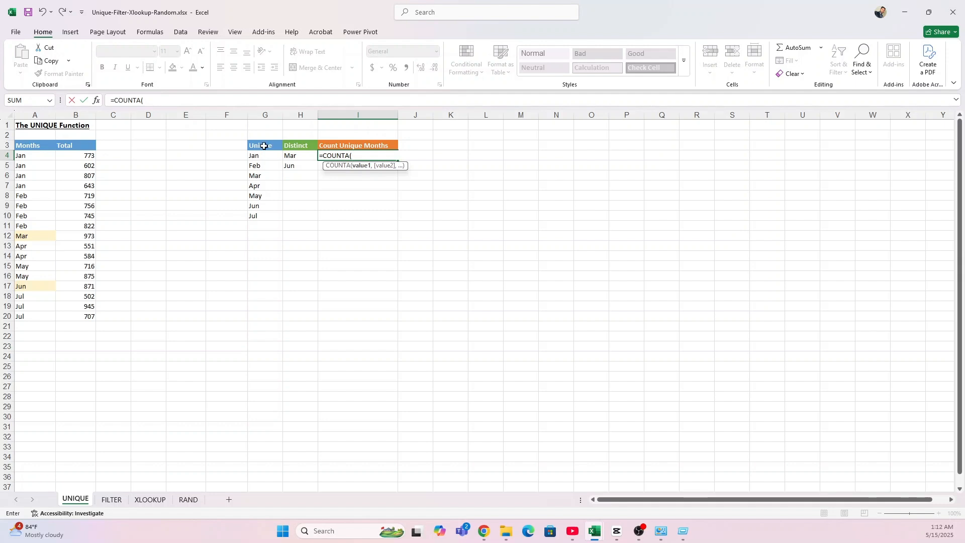
{"action": "type", "text": "u"}
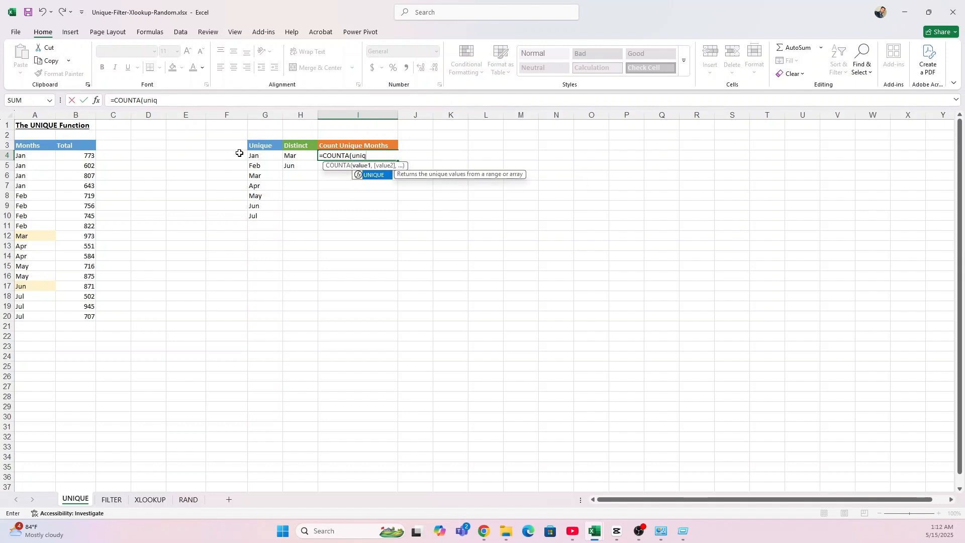
{"action": "type", "text": "niq"}
{"action": "key", "text": "Tab"}
{"action": "left_click", "coordinate": [28, 153]}
{"action": "left_click_drag", "start_coordinate": [28, 153], "coordinate": [52, 318]}
{"action": "type", "text": "))"}
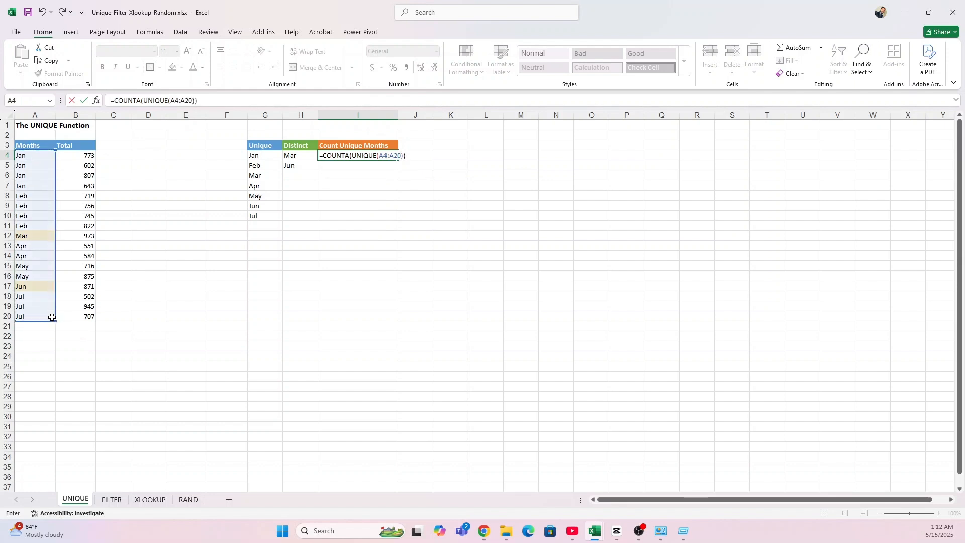
{"action": "key", "text": "ctrl+Return"}
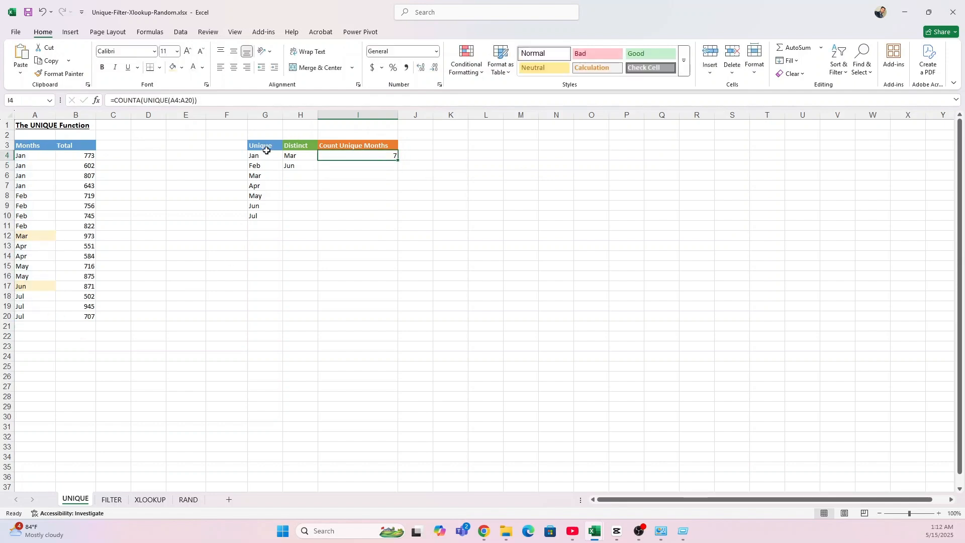
{"action": "left_click_drag", "start_coordinate": [265, 155], "coordinate": [267, 216]}
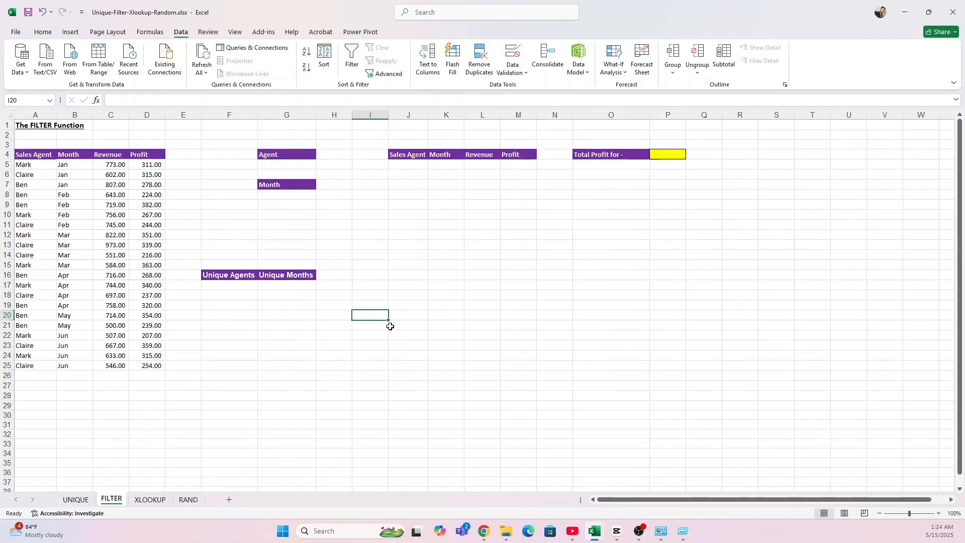
List the unique sales agents in F17 under Unique Agents with the formula =UNIQUE(A5:A25).
{"action": "left_click", "coordinate": [390, 326]}
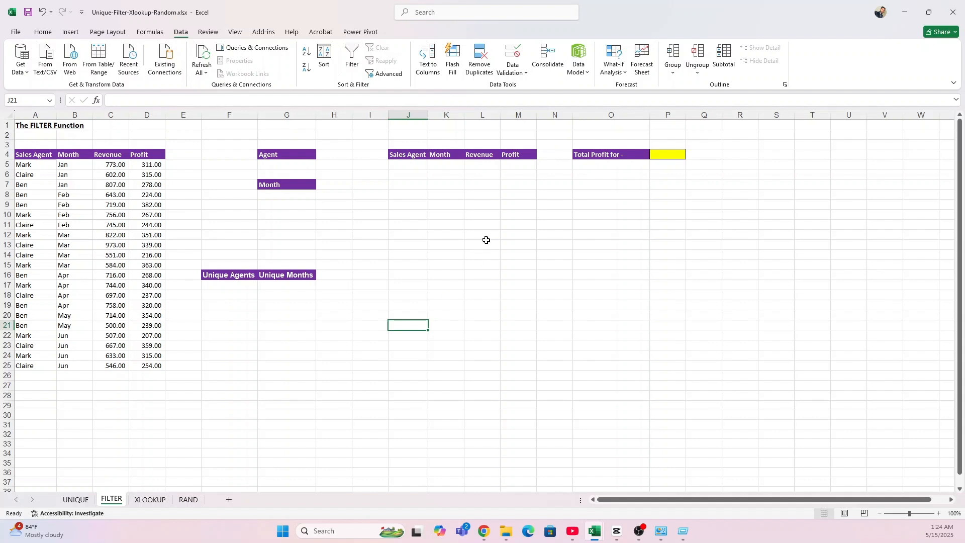
{"action": "left_click", "coordinate": [290, 165]}
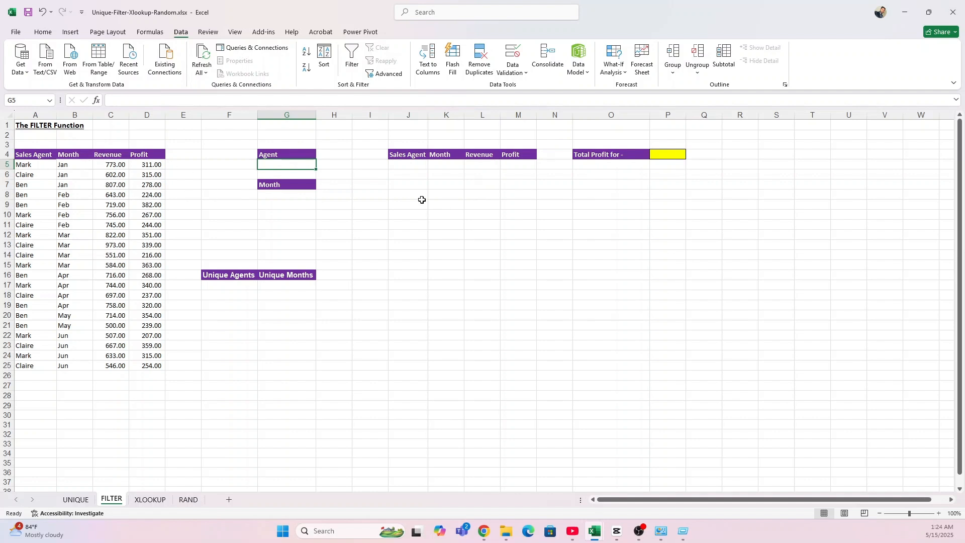
{"action": "left_click", "coordinate": [229, 287]}
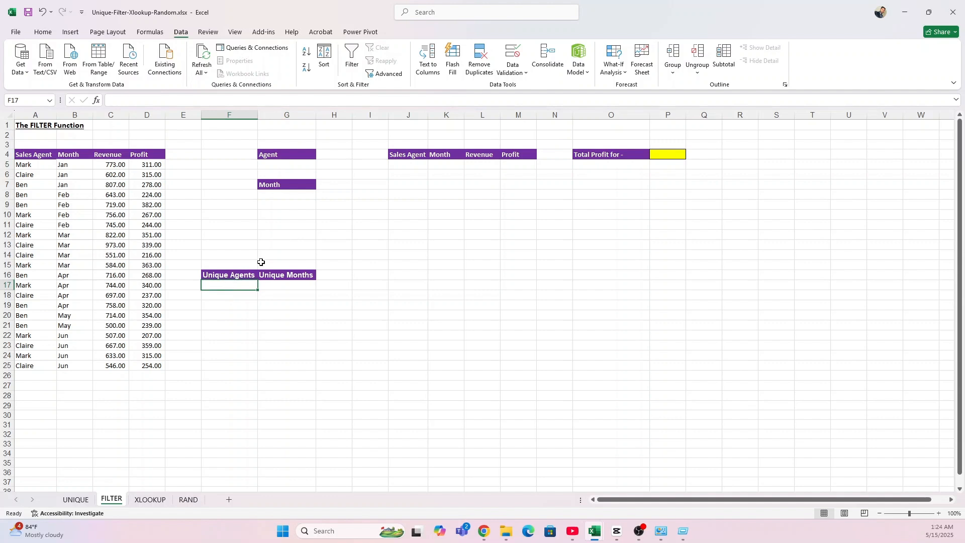
{"action": "type", "text": "="}
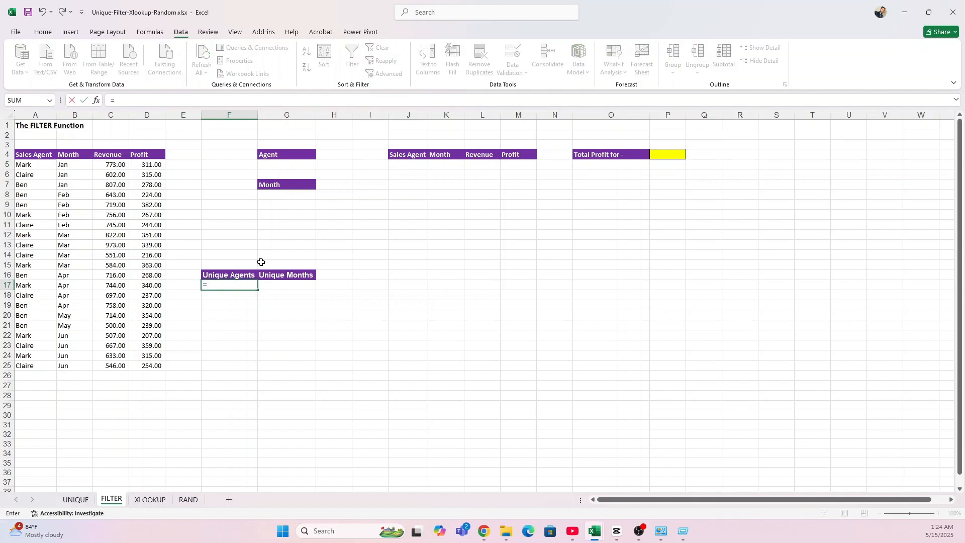
{"action": "type", "text": "uni"}
{"action": "type", "text": "a"}
{"action": "key", "text": "BackSpace"}
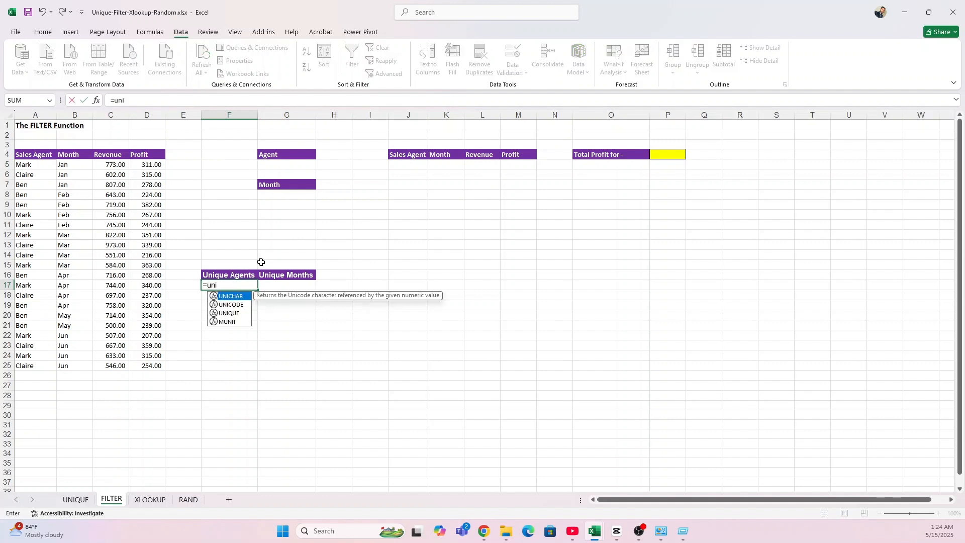
{"action": "key", "text": "Down"}
{"action": "key", "text": "Down"}
{"action": "key", "text": "Tab"}
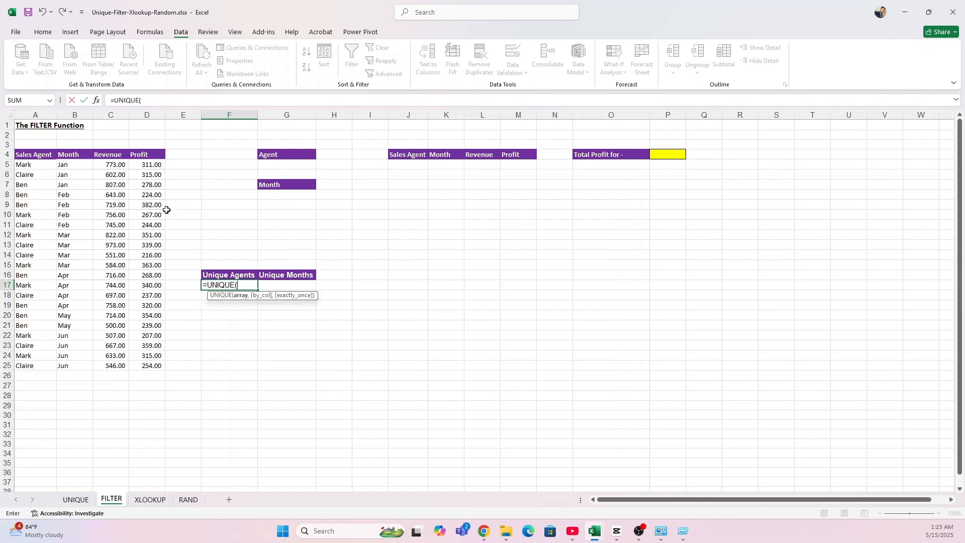
{"action": "left_click_drag", "start_coordinate": [39, 166], "coordinate": [40, 361]}
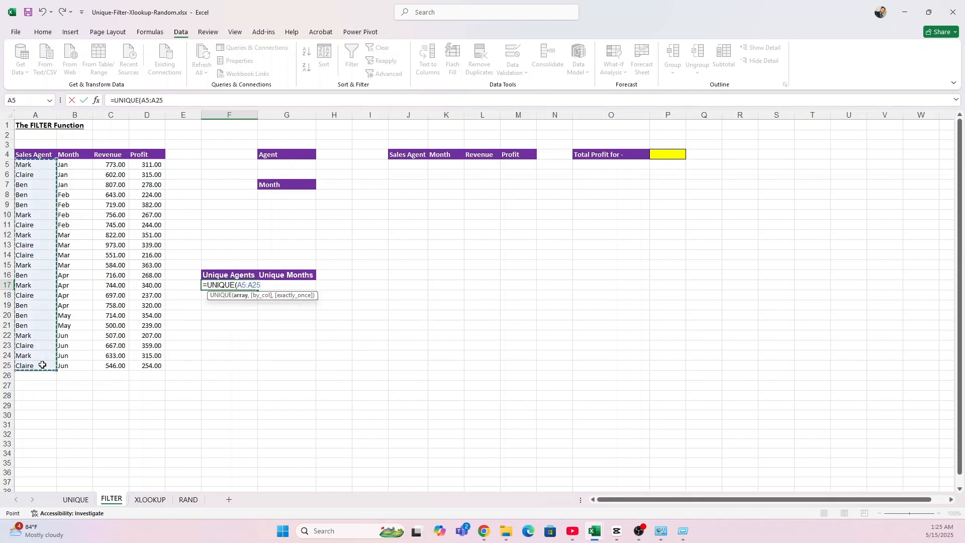
{"action": "type", "text": ")"}
{"action": "key", "text": "Return"}
List the unique months in G17 under Unique Months with the formula =UNIQUE(B5:B25).
{"action": "key", "text": "Up"}
{"action": "key", "text": "Right"}
{"action": "type", "text": "="}
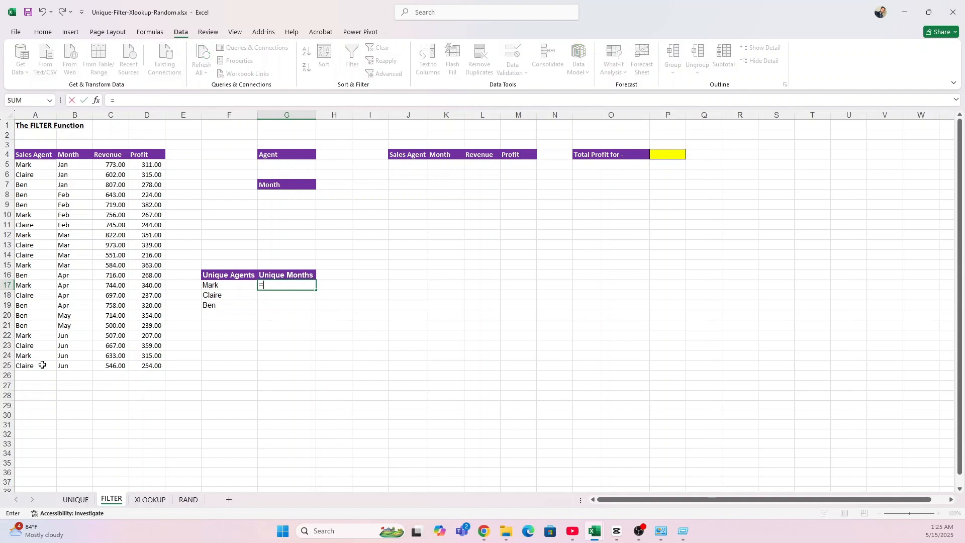
{"action": "type", "text": "uniuq"}
{"action": "key", "text": "BackSpace"}
{"action": "key", "text": "Down"}
{"action": "key", "text": "Down"}
{"action": "key", "text": "Tab"}
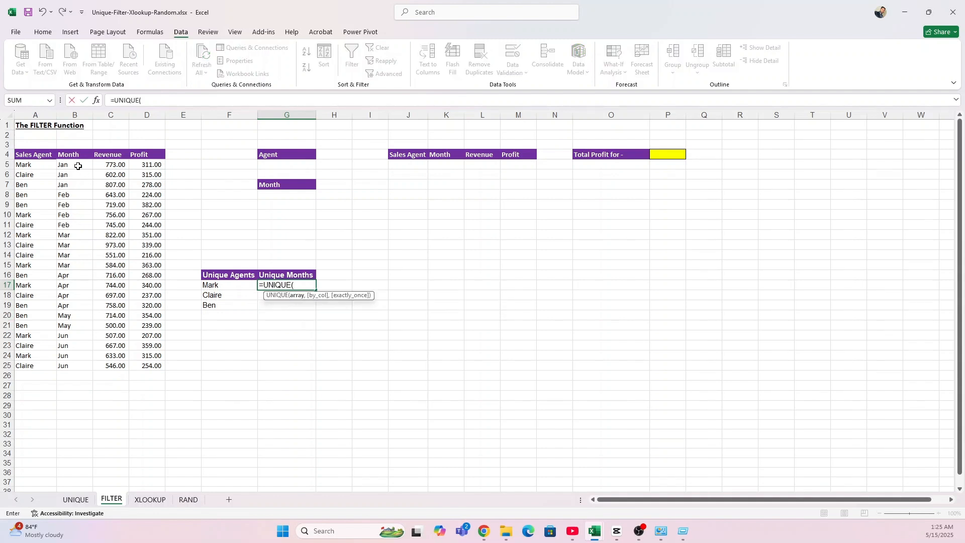
{"action": "left_click_drag", "start_coordinate": [78, 166], "coordinate": [72, 372]}
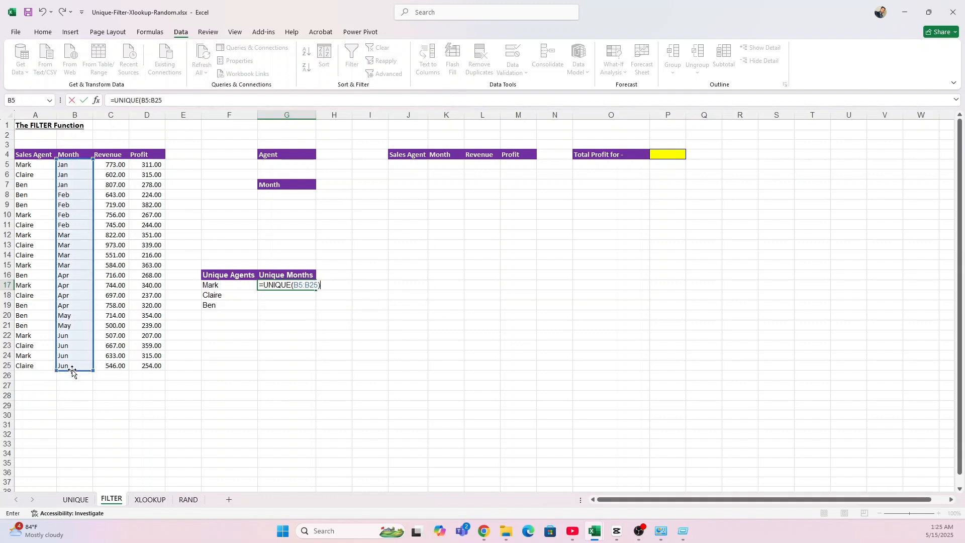
{"action": "key", "text": "Return"}
{"action": "key", "text": "Up"}
Add a list data validation to the Agent cell G5 with =$F$17:$F$19 as its source.
{"action": "left_click", "coordinate": [297, 164]}
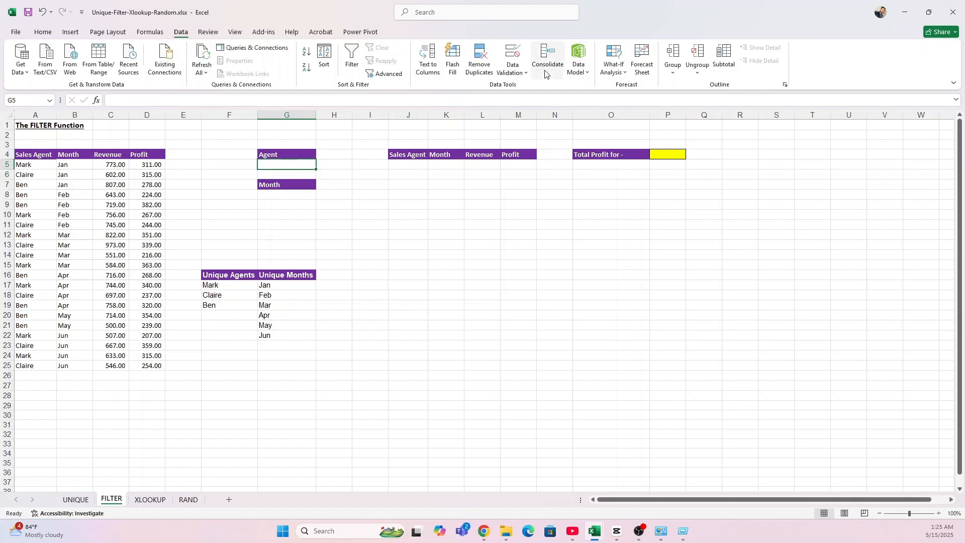
{"action": "left_click", "coordinate": [511, 71]}
{"action": "left_click", "coordinate": [535, 101]}
{"action": "left_click", "coordinate": [505, 233]}
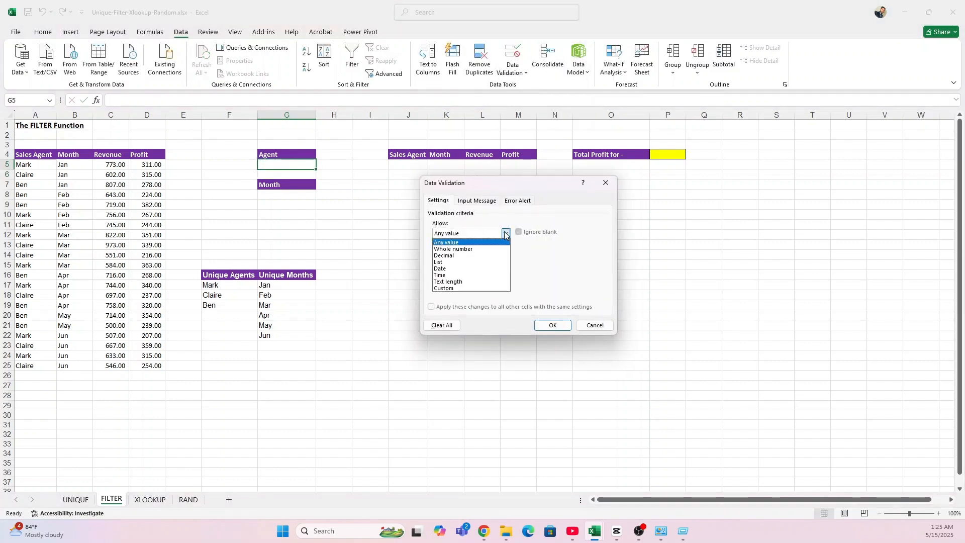
{"action": "left_click", "coordinate": [480, 263]}
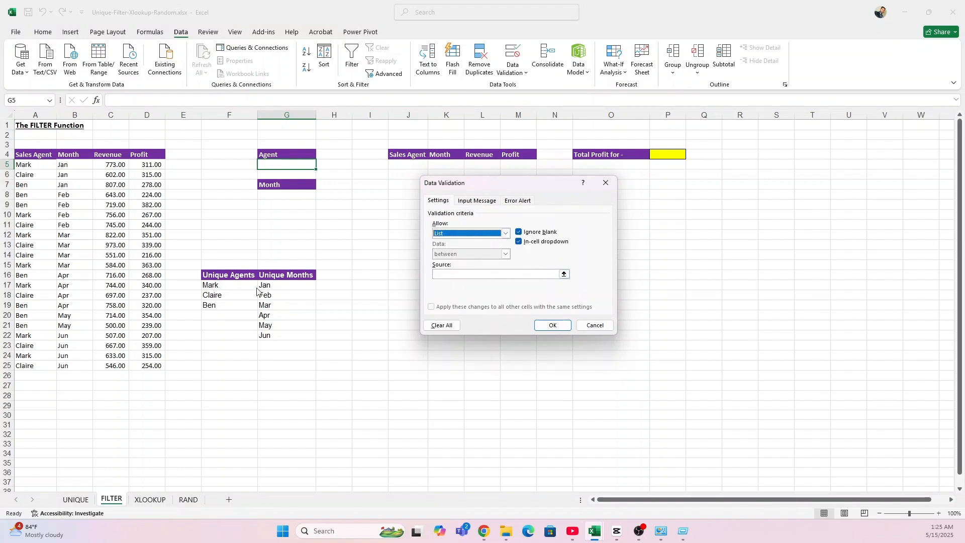
{"action": "left_click", "coordinate": [461, 274]}
{"action": "left_click_drag", "start_coordinate": [227, 288], "coordinate": [230, 306]}
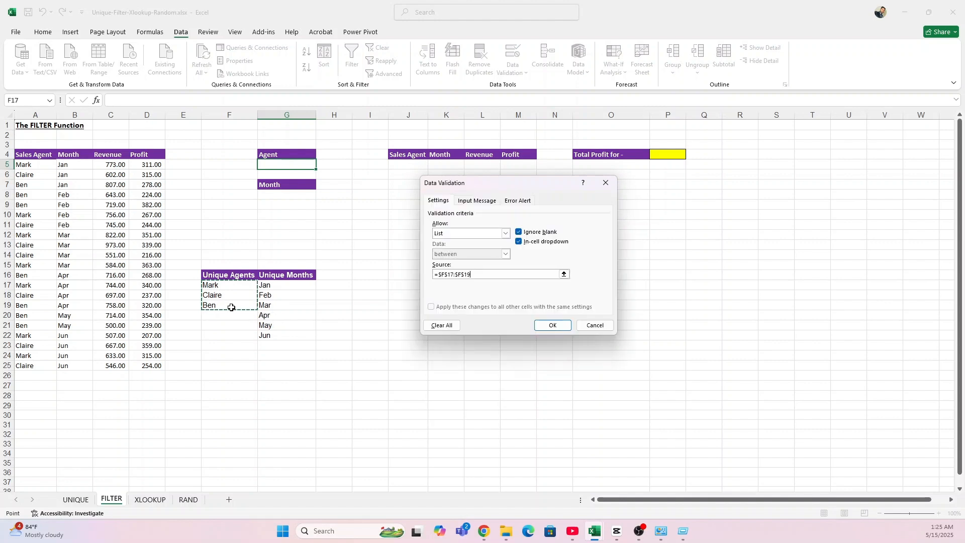
{"action": "left_click", "coordinate": [552, 325]}
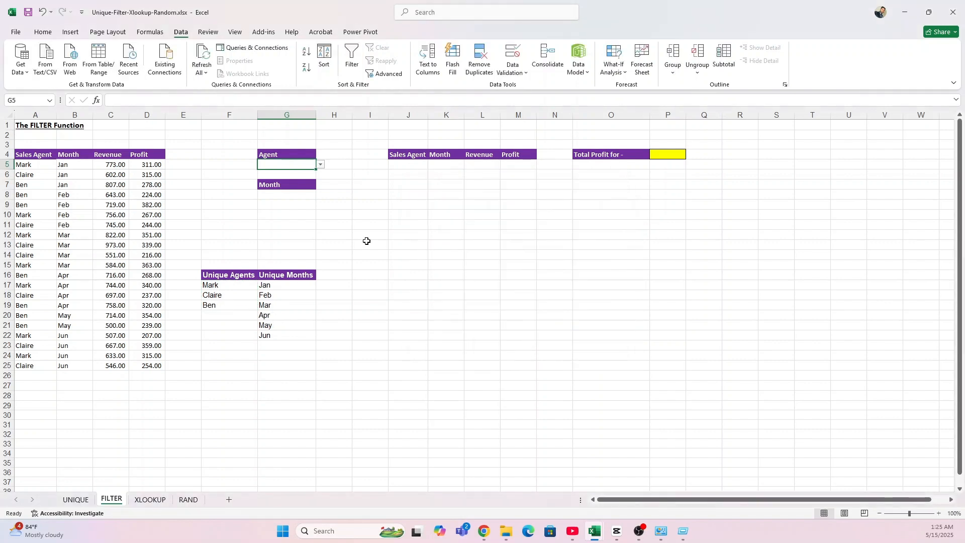
Add a list data validation to the Month cell G8 with the unique months G17:G22 as its source.
{"action": "left_click", "coordinate": [294, 196]}
{"action": "left_click", "coordinate": [513, 71]}
{"action": "left_click", "coordinate": [522, 89]}
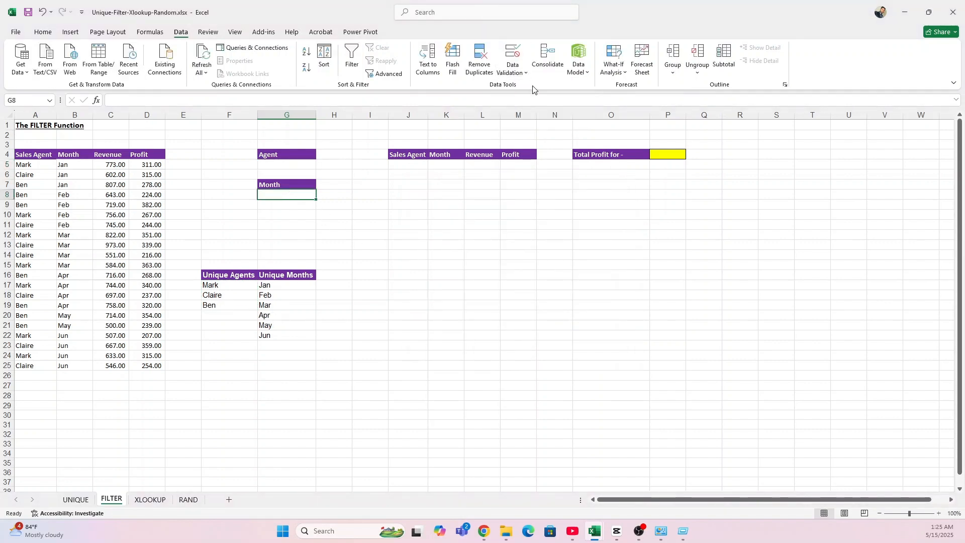
{"action": "left_click", "coordinate": [506, 233]}
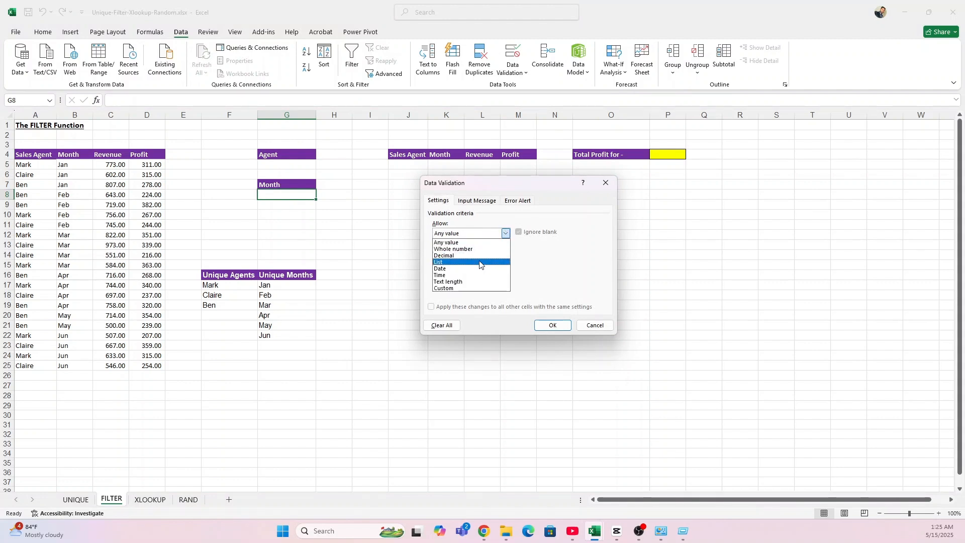
{"action": "left_click", "coordinate": [452, 261]}
{"action": "left_click", "coordinate": [452, 275]}
{"action": "left_click_drag", "start_coordinate": [261, 285], "coordinate": [269, 334]}
{"action": "left_click", "coordinate": [549, 324]}
{"action": "left_click", "coordinate": [320, 194]}
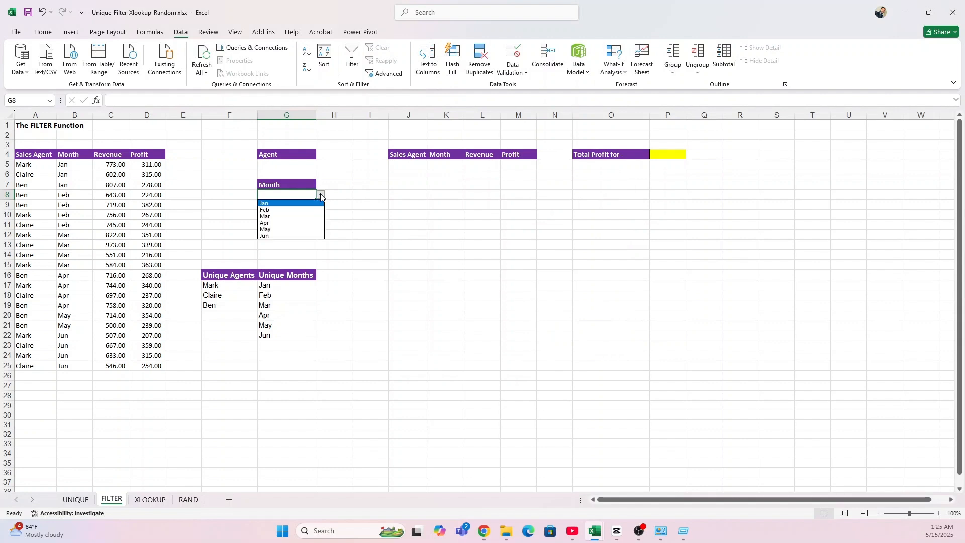
{"action": "key", "text": "Escape"}
Choose the second agent of the dropdown list in the Agent cell G5.
{"action": "left_click", "coordinate": [293, 164]}
{"action": "left_click", "coordinate": [320, 164]}
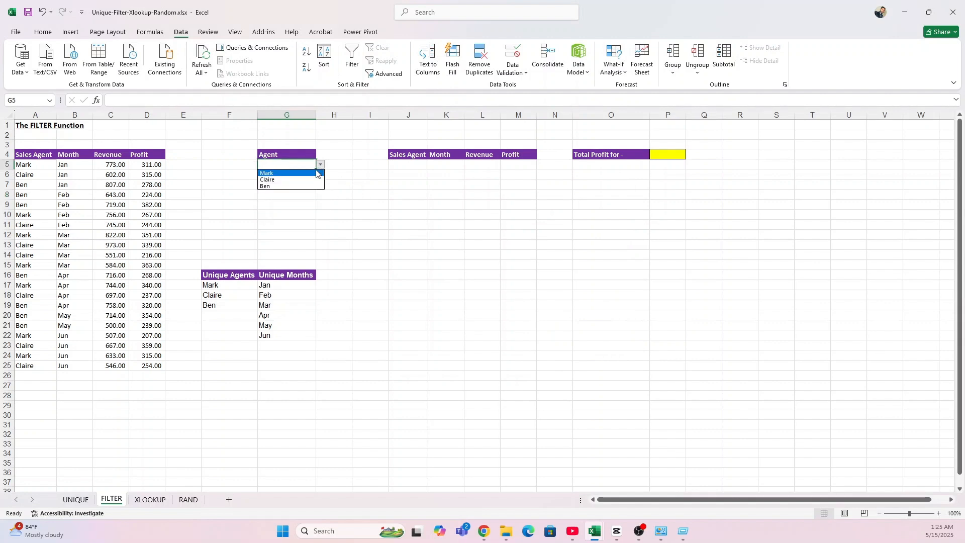
{"action": "left_click", "coordinate": [273, 180]}
{"action": "left_click", "coordinate": [408, 164]}
{"action": "left_click", "coordinate": [297, 166]}
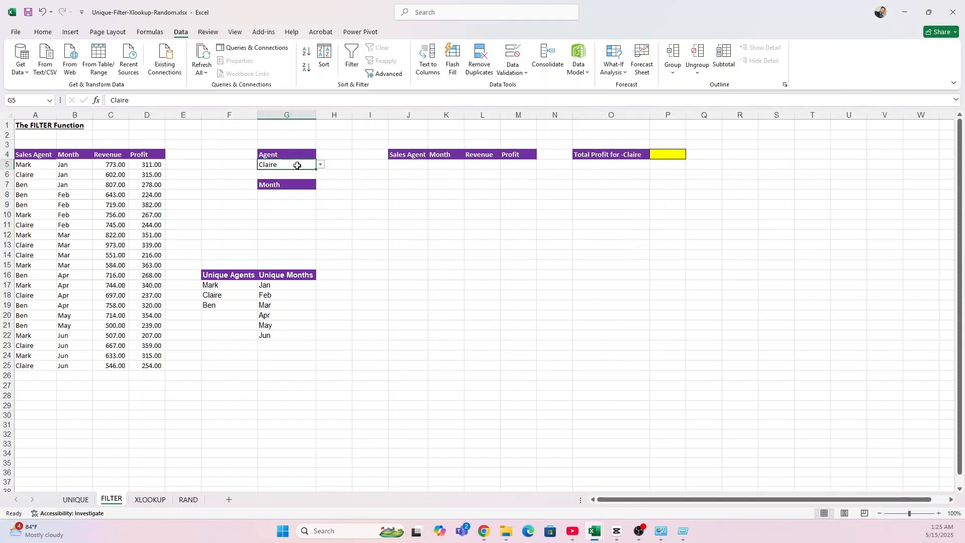
{"action": "left_click", "coordinate": [320, 165]}
Enter the formula =FILTER(A5:D25,A5:A25=G5,"No Record Found") in J5 under the Sales Agent heading.
{"action": "left_click", "coordinate": [406, 162]}
{"action": "left_click", "coordinate": [415, 162]}
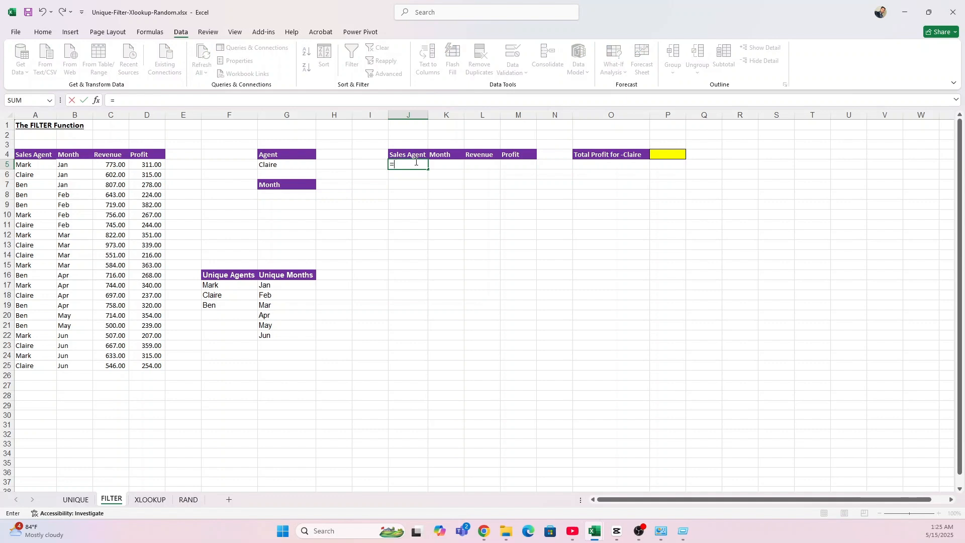
{"action": "type", "text": "FILTER("}
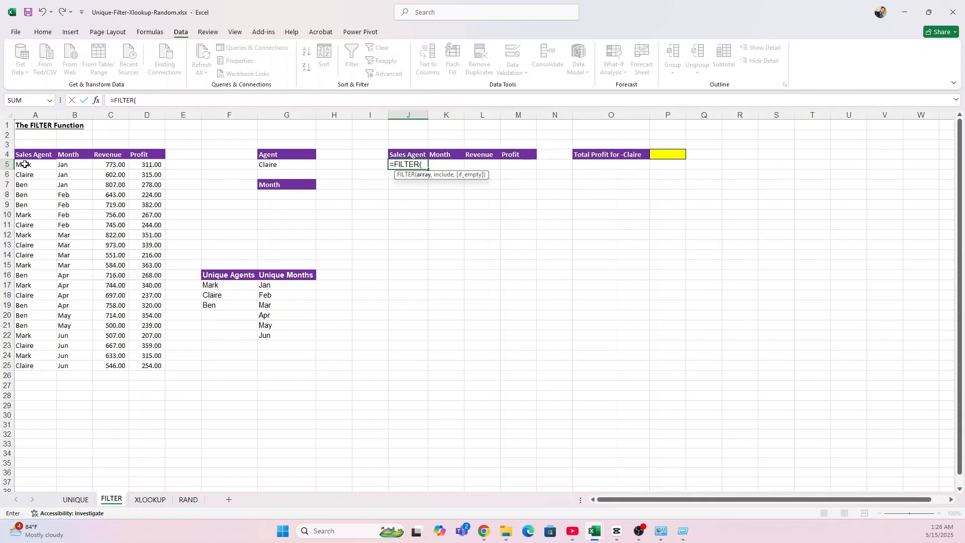
{"action": "left_click_drag", "start_coordinate": [21, 165], "coordinate": [148, 366]}
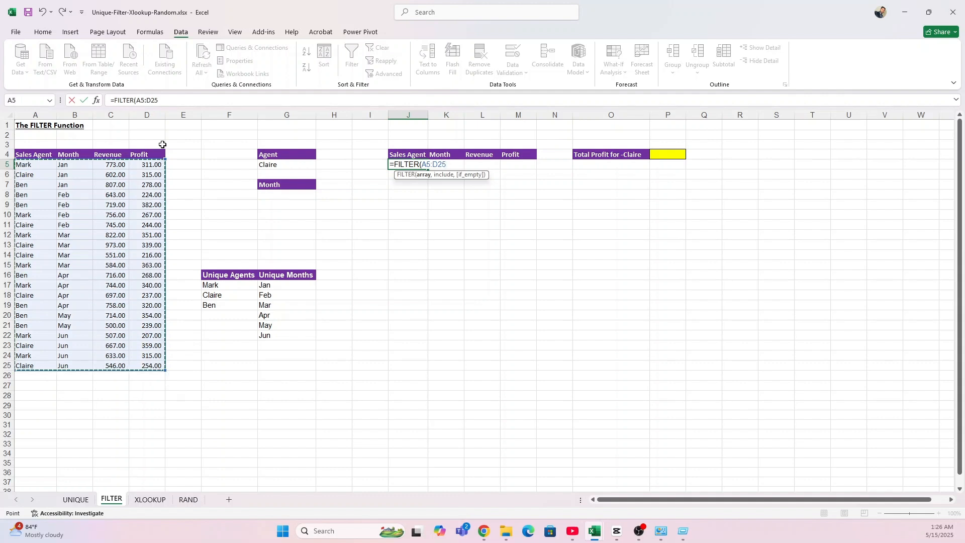
{"action": "left_click", "coordinate": [175, 99]}
{"action": "type", "text": ","}
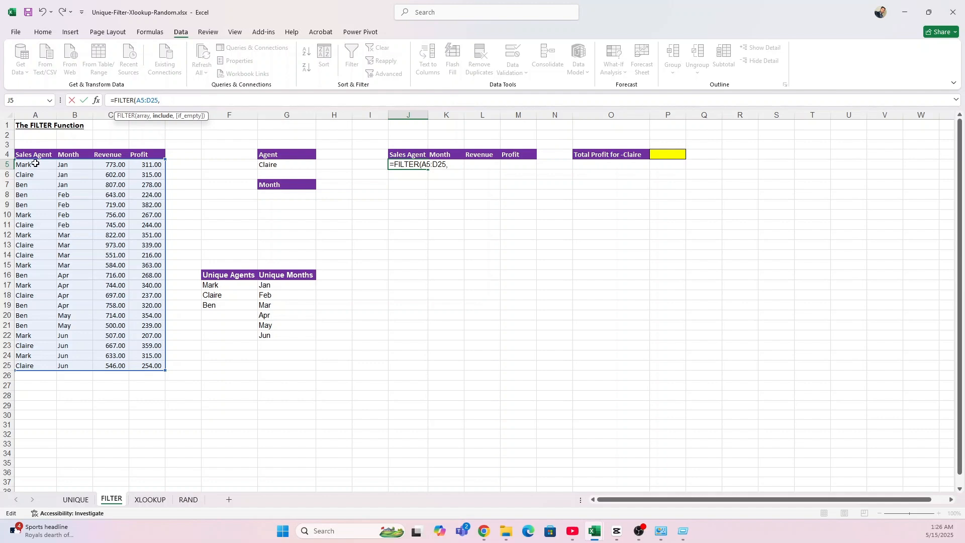
{"action": "left_click_drag", "start_coordinate": [35, 163], "coordinate": [36, 365]}
{"action": "left_click_drag", "start_coordinate": [36, 164], "coordinate": [36, 366]}
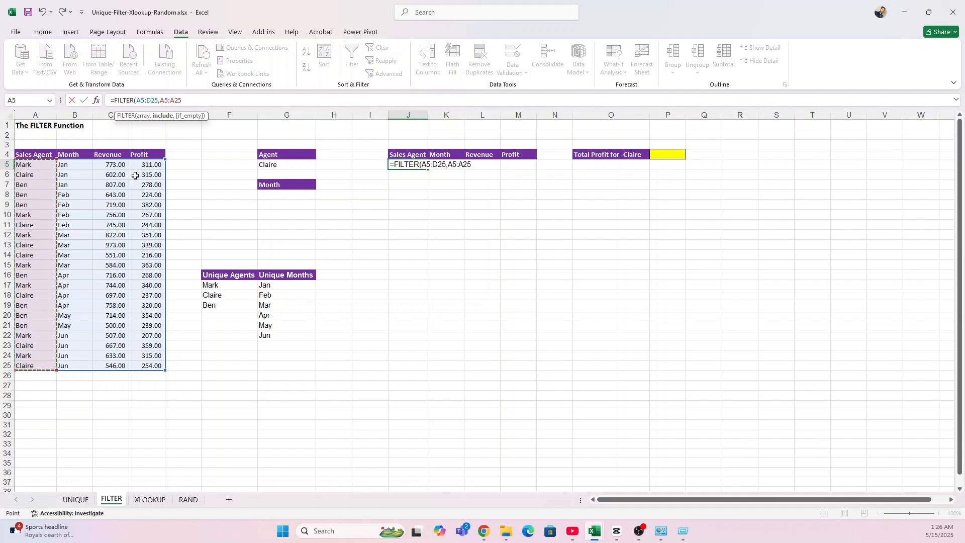
{"action": "left_click", "coordinate": [204, 96]}
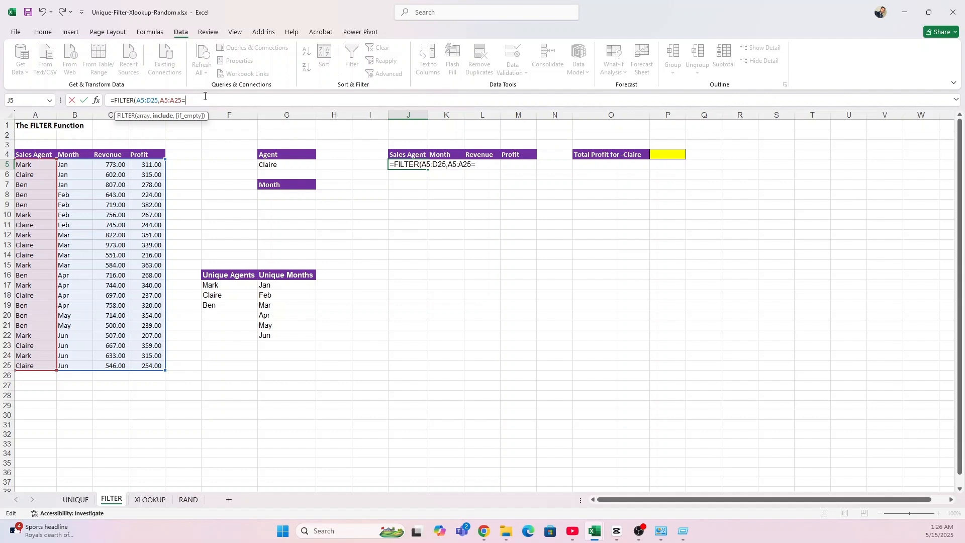
{"action": "left_click", "coordinate": [279, 164]}
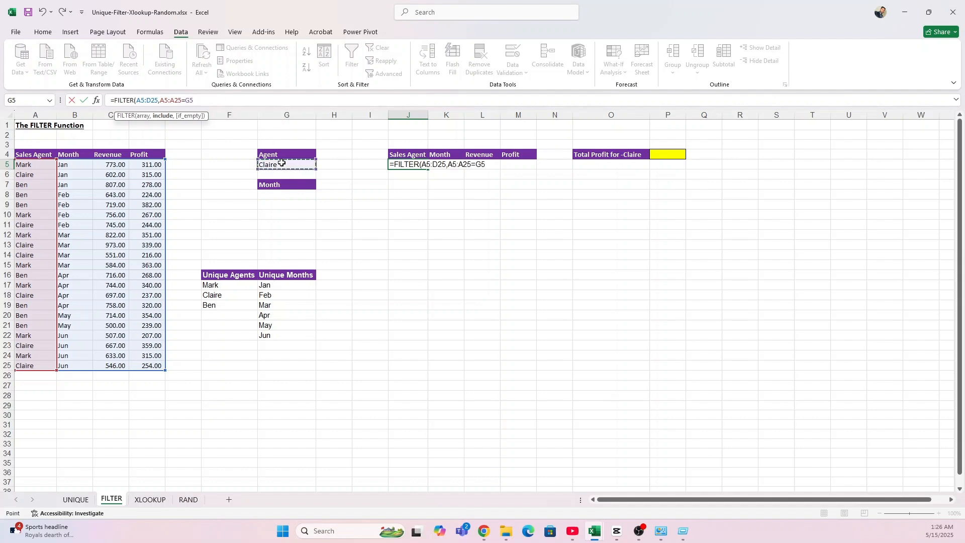
{"action": "type", "text": ","}
{"action": "type", "text": "\"No Record"}
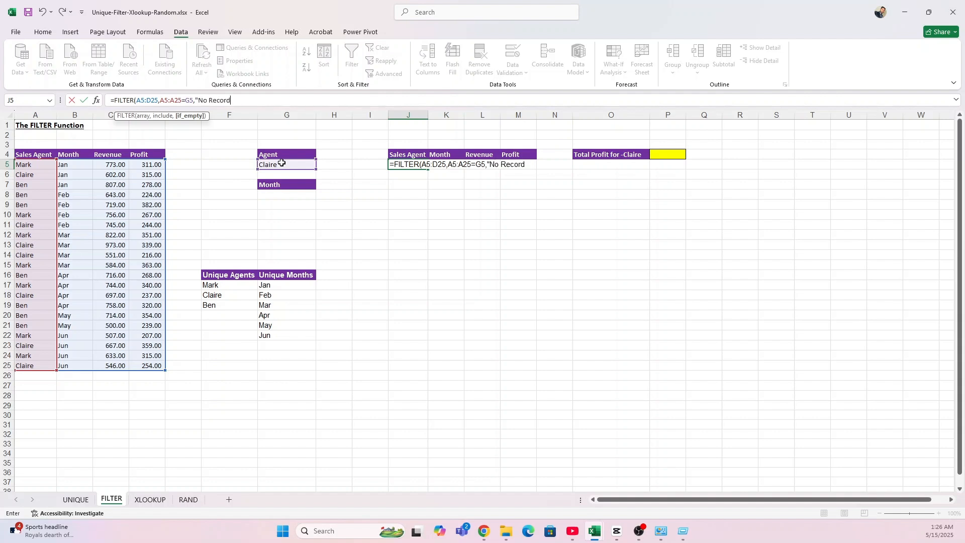
{"action": "type", "text": " Found\")"}
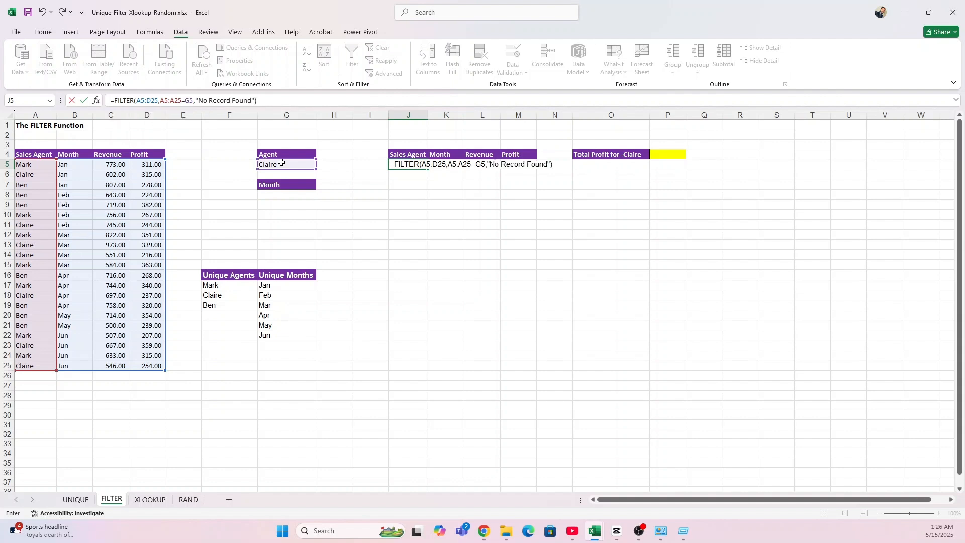
{"action": "key", "text": "Return"}
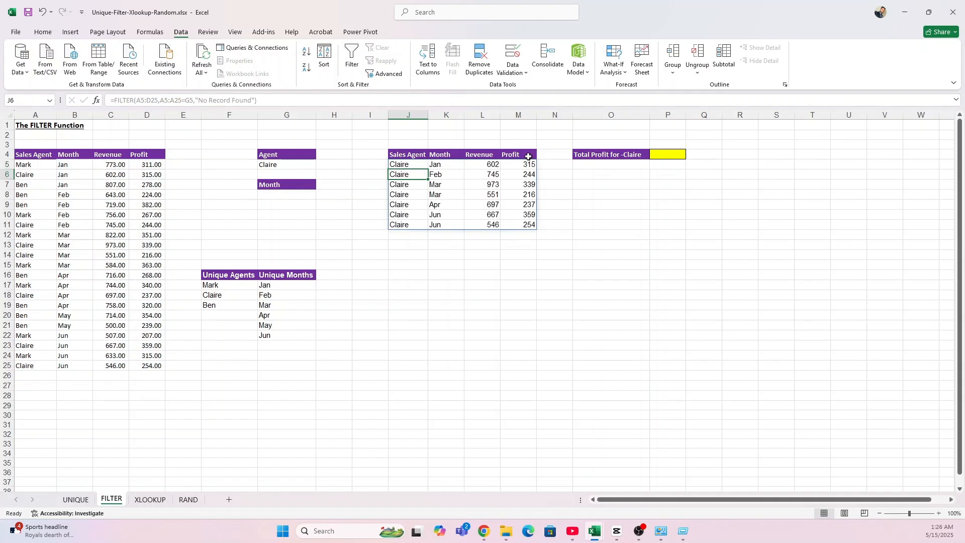
Examine the filtered rows J5:M11 against the Agent cell G5 and the FILTER formula in J5.
{"action": "left_click_drag", "start_coordinate": [408, 165], "coordinate": [414, 224]}
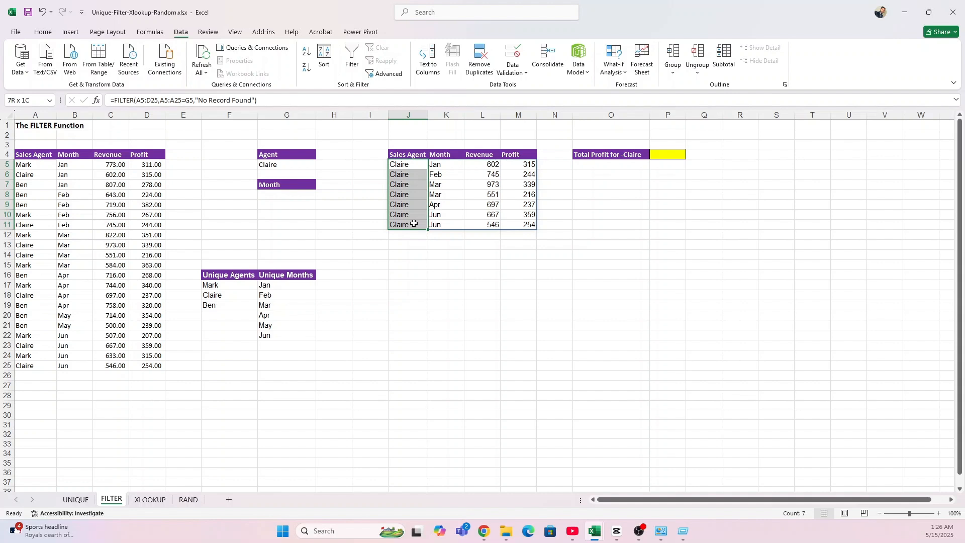
{"action": "left_click", "coordinate": [283, 165]}
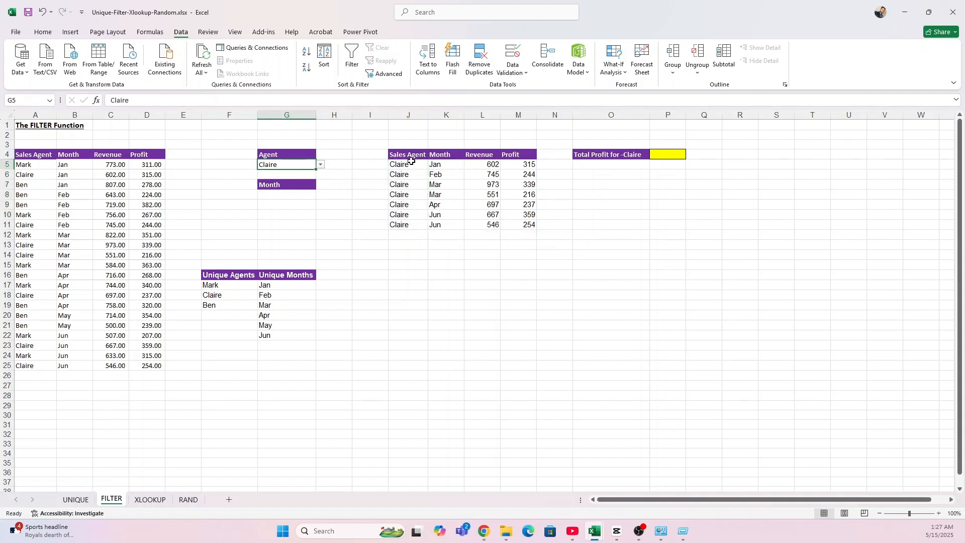
{"action": "left_click_drag", "start_coordinate": [414, 166], "coordinate": [518, 225]}
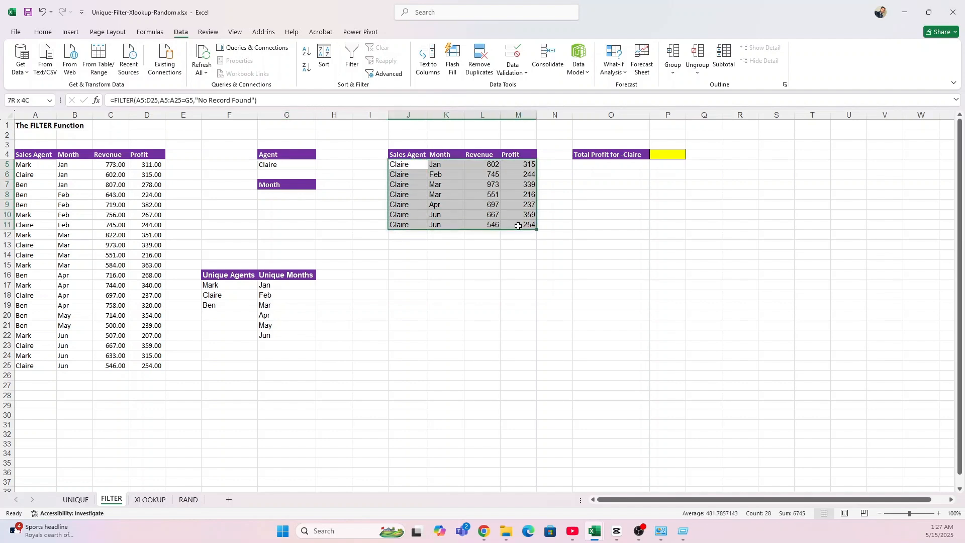
{"action": "left_click", "coordinate": [404, 166]}
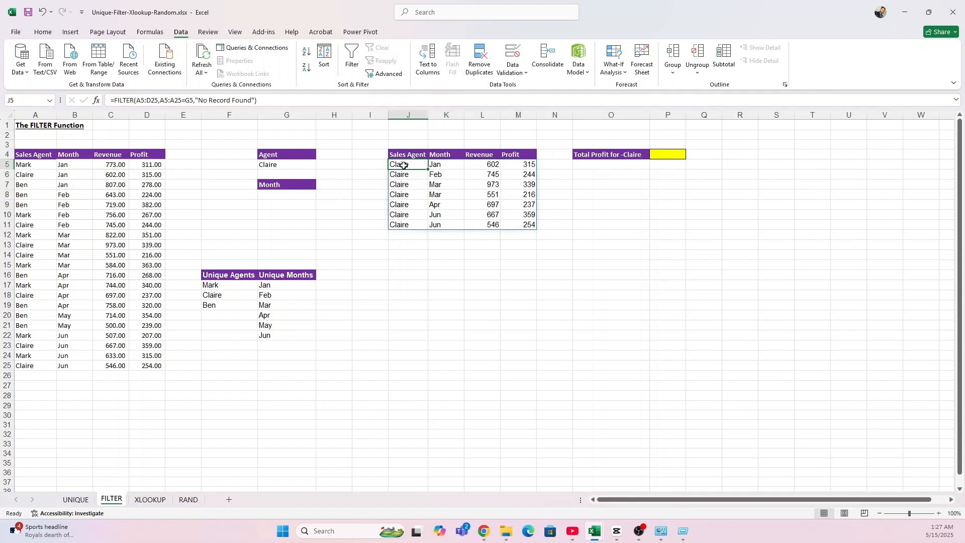
{"action": "left_click", "coordinate": [262, 100]}
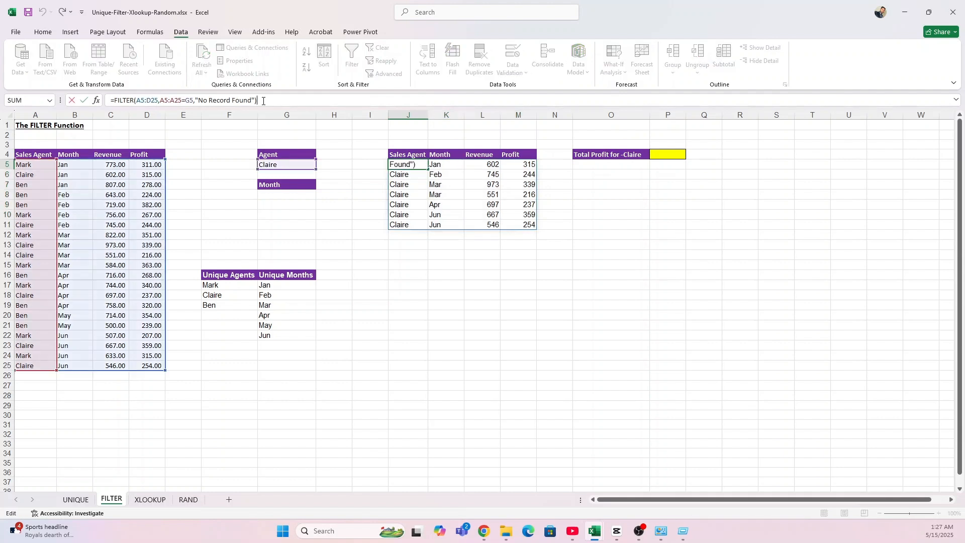
{"action": "key", "text": "Return"}
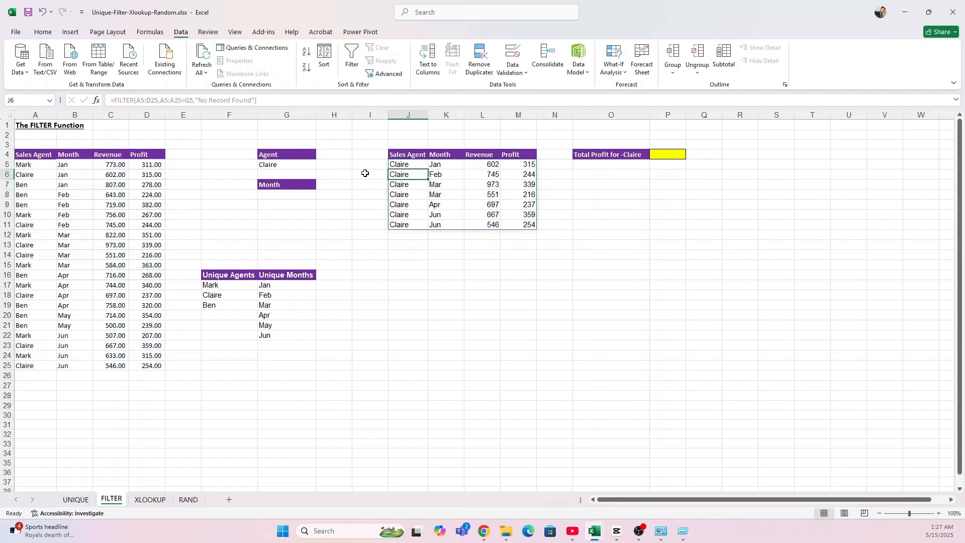
Clear the Agent cell G5 to test the FILTER formula's fallback in J5 and inspect its arguments.
{"action": "left_click", "coordinate": [293, 163]}
{"action": "key", "text": "Delete"}
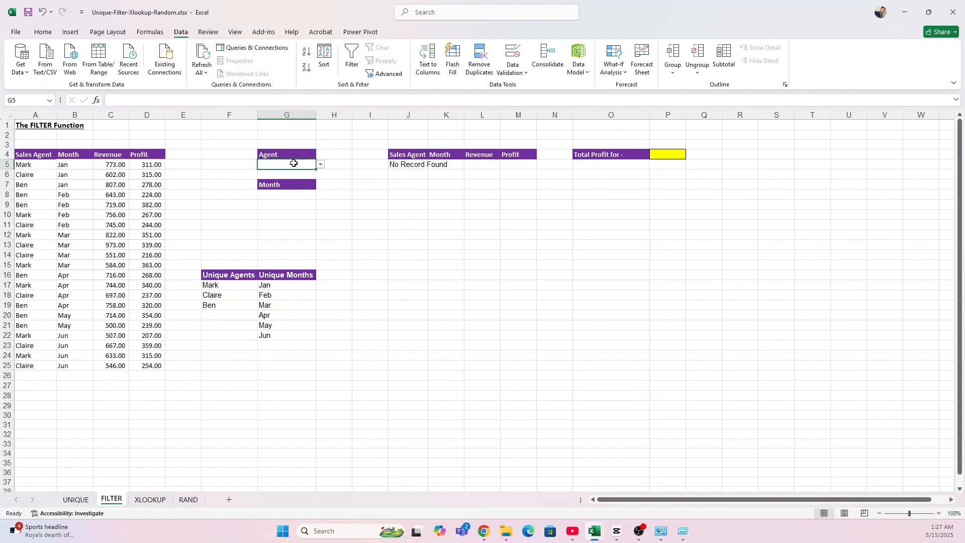
{"action": "left_click", "coordinate": [418, 167]}
{"action": "left_click", "coordinate": [293, 166]}
{"action": "left_click", "coordinate": [320, 165]}
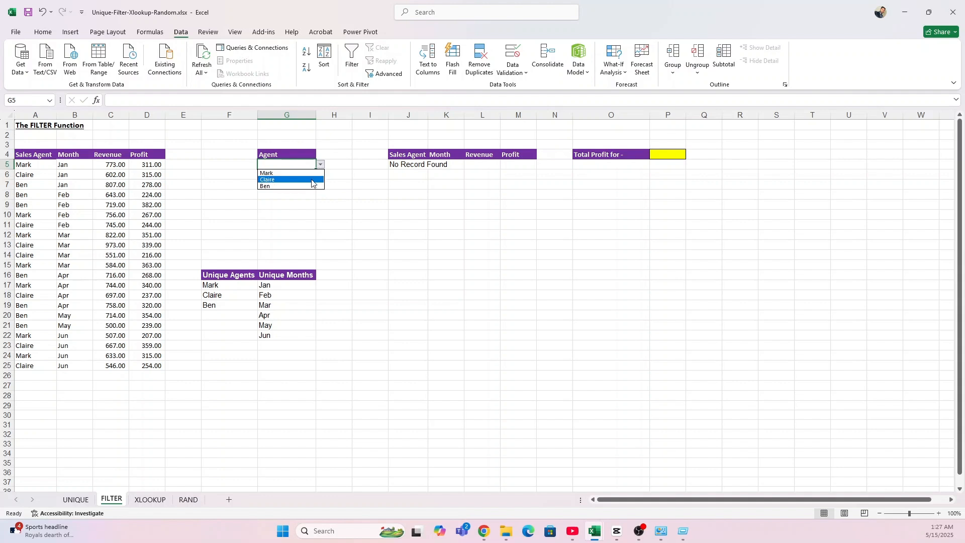
{"action": "left_click", "coordinate": [404, 168]}
{"action": "left_click", "coordinate": [278, 98]}
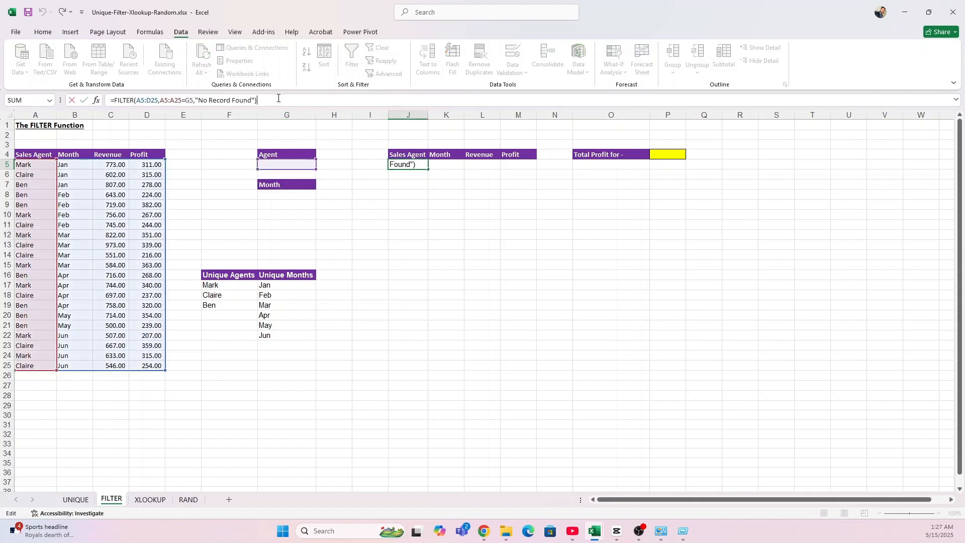
{"action": "key", "text": "Escape"}
Choose the second agent of the dropdown list in the empty Agent cell G5 again.
{"action": "left_click", "coordinate": [296, 165]}
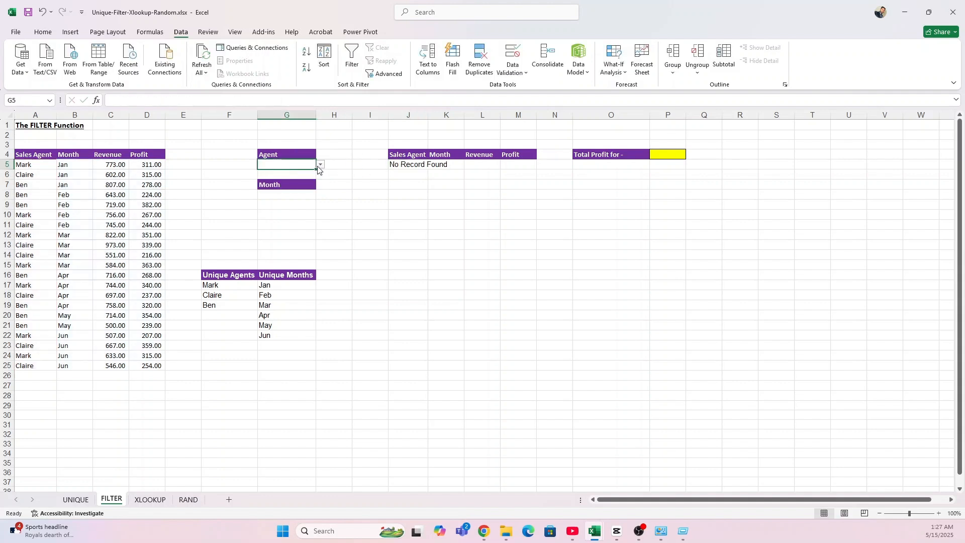
{"action": "left_click", "coordinate": [320, 165]}
{"action": "left_click", "coordinate": [301, 179]}
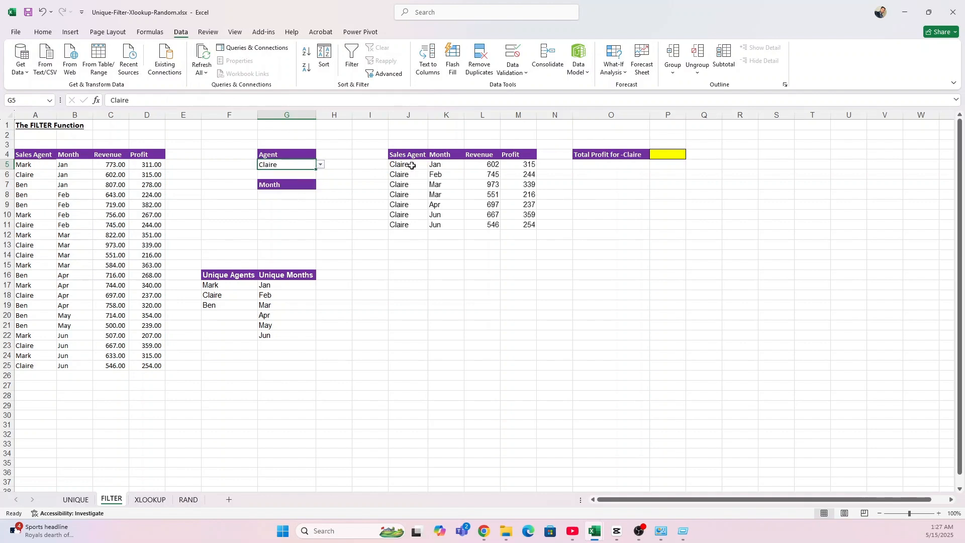
{"action": "left_click", "coordinate": [410, 165]}
Choose Mar from the dropdown list in the Month cell G8.
{"action": "left_click", "coordinate": [280, 194]}
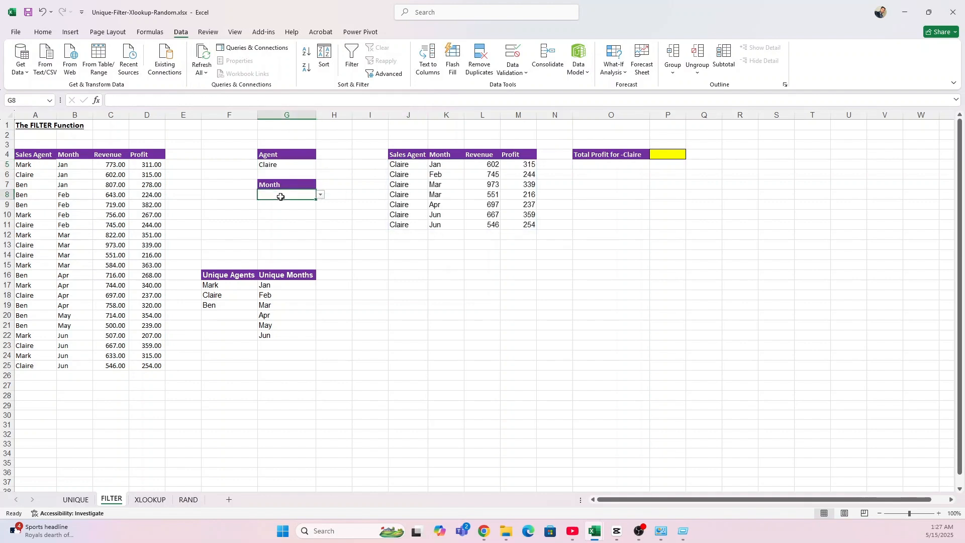
{"action": "left_click", "coordinate": [319, 195]}
{"action": "left_click", "coordinate": [266, 216]}
{"action": "left_click", "coordinate": [410, 166]}
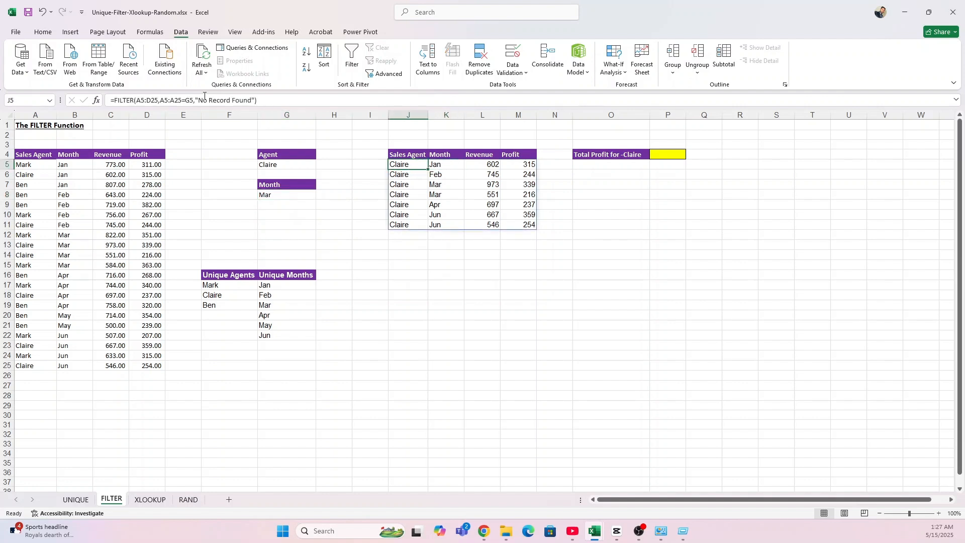
{"action": "left_click", "coordinate": [160, 100]}
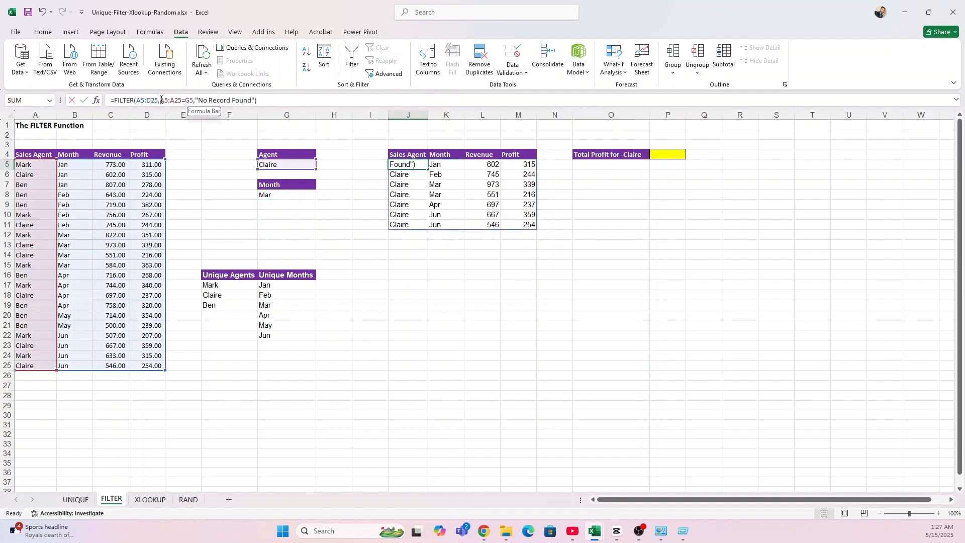
{"action": "type", "text": "("}
{"action": "left_click", "coordinate": [195, 100]}
{"action": "type", "text": ")"}
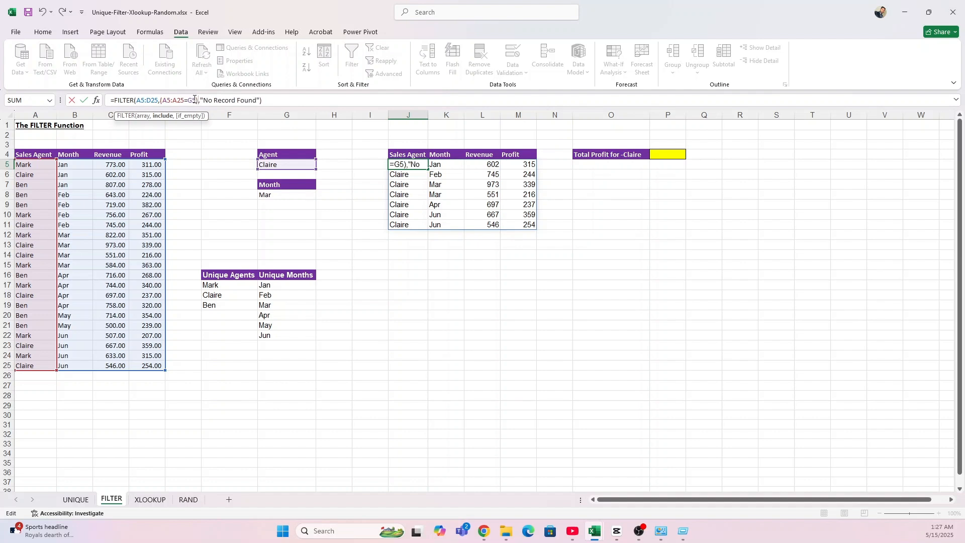
{"action": "key", "text": "Escape"}
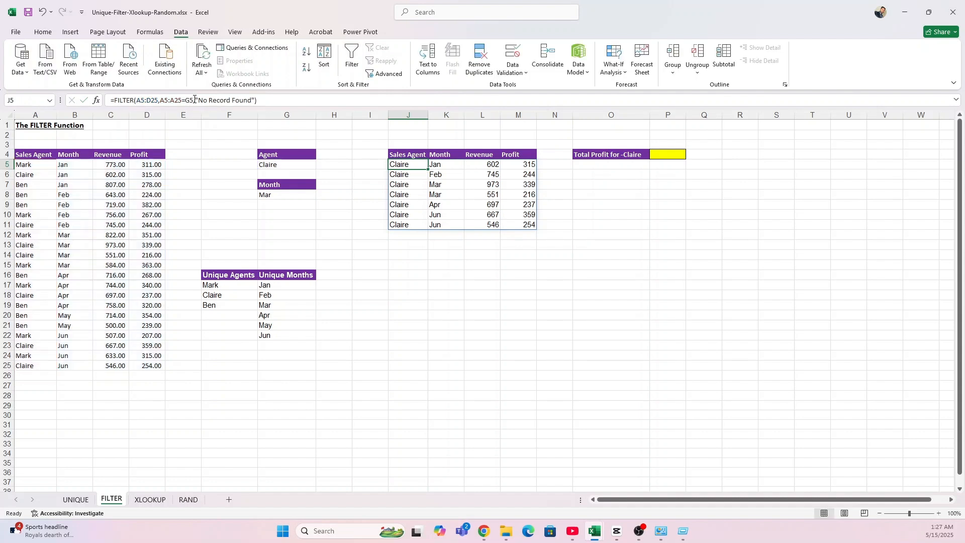
Replace the formula in J5 with =FILTER(A5:D25,(A5:A25=G5)*(B5:B25=G8),"No Record Found") to filter by both agent and month.
{"action": "key", "text": "Delete"}
{"action": "type", "text": "="}
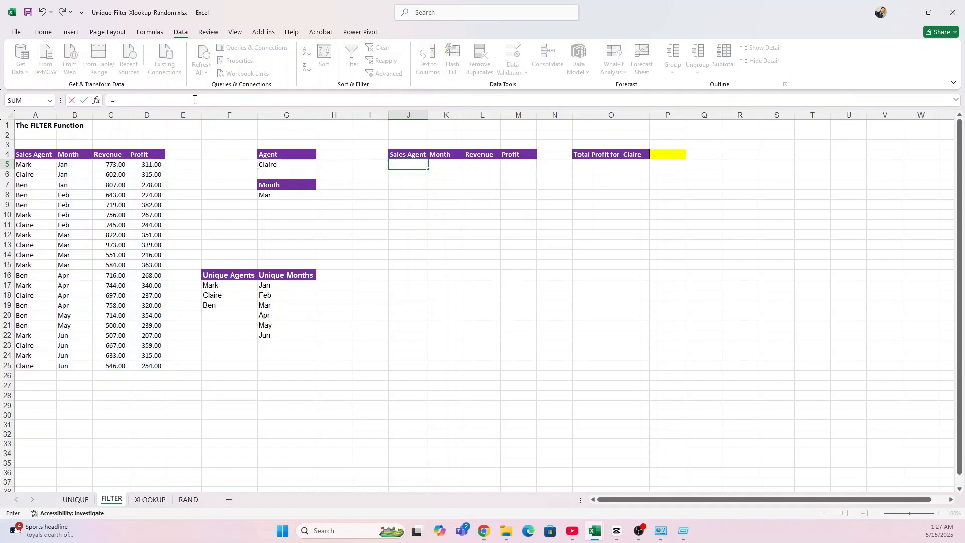
{"action": "type", "text": "fil"}
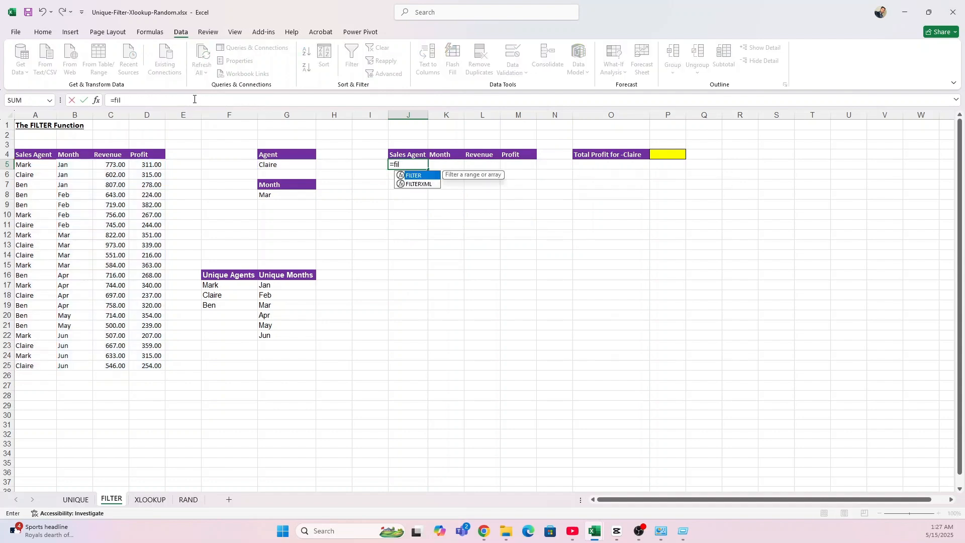
{"action": "key", "text": "Tab"}
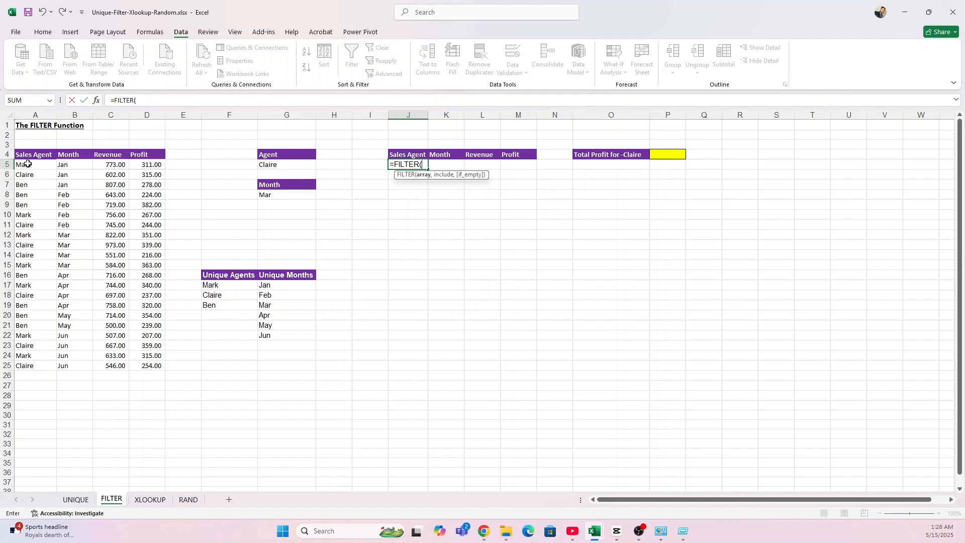
{"action": "left_click_drag", "start_coordinate": [25, 164], "coordinate": [157, 367]}
{"action": "left_click", "coordinate": [181, 99]}
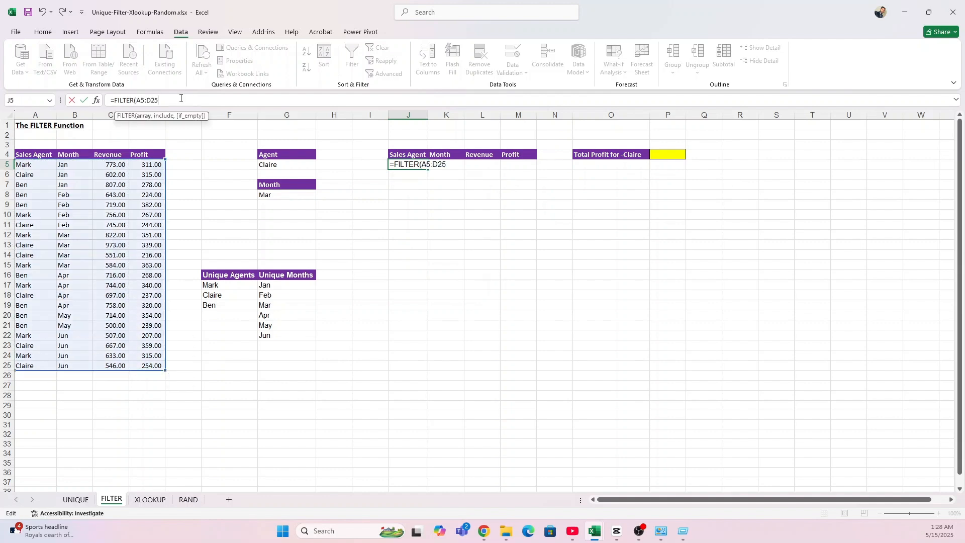
{"action": "type", "text": ",("}
{"action": "left_click_drag", "start_coordinate": [26, 166], "coordinate": [35, 365]}
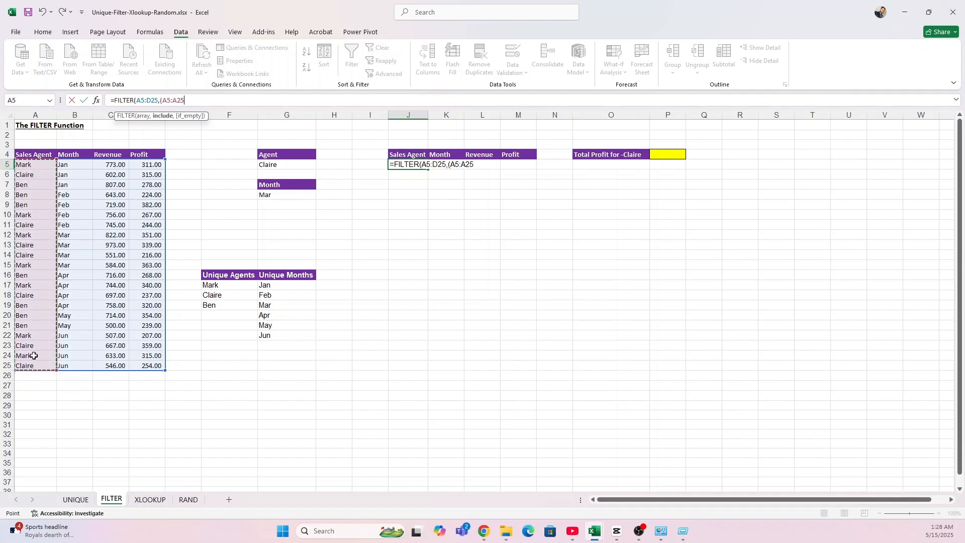
{"action": "type", "text": "="}
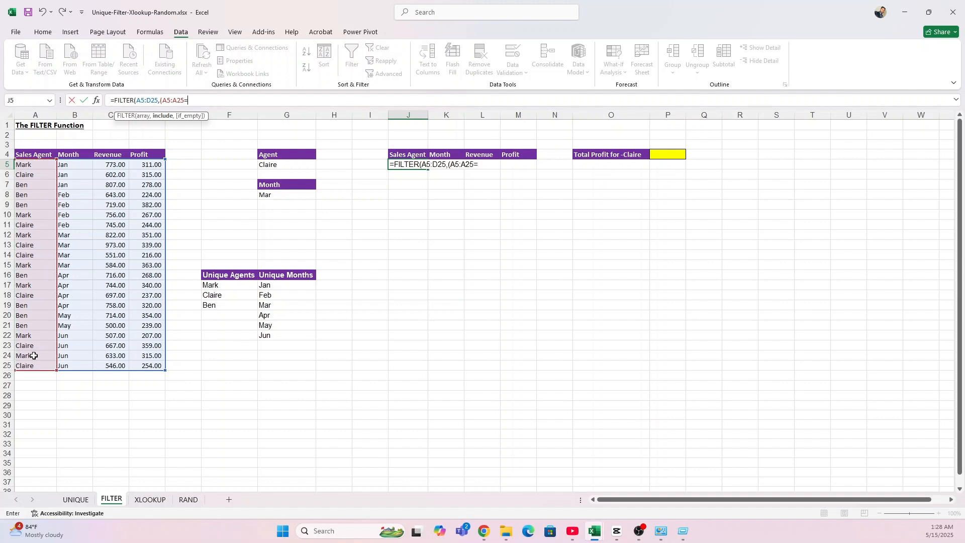
{"action": "left_click", "coordinate": [292, 162]}
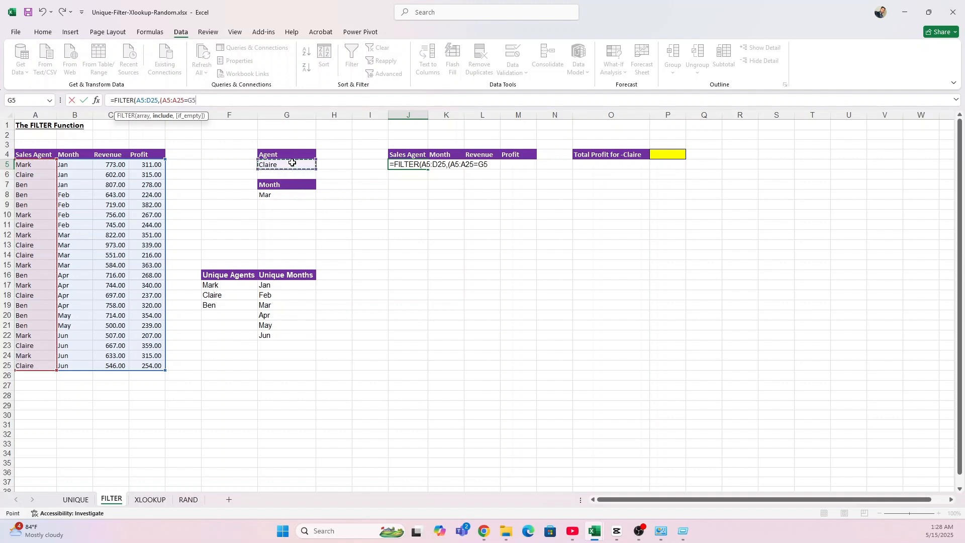
{"action": "type", "text": ")*("}
{"action": "left_click_drag", "start_coordinate": [79, 165], "coordinate": [76, 365]}
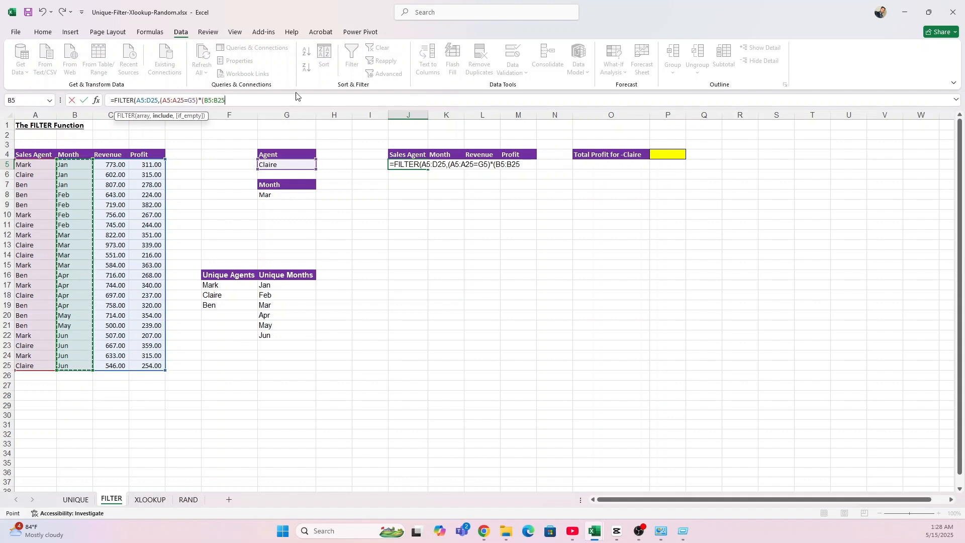
{"action": "type", "text": "="}
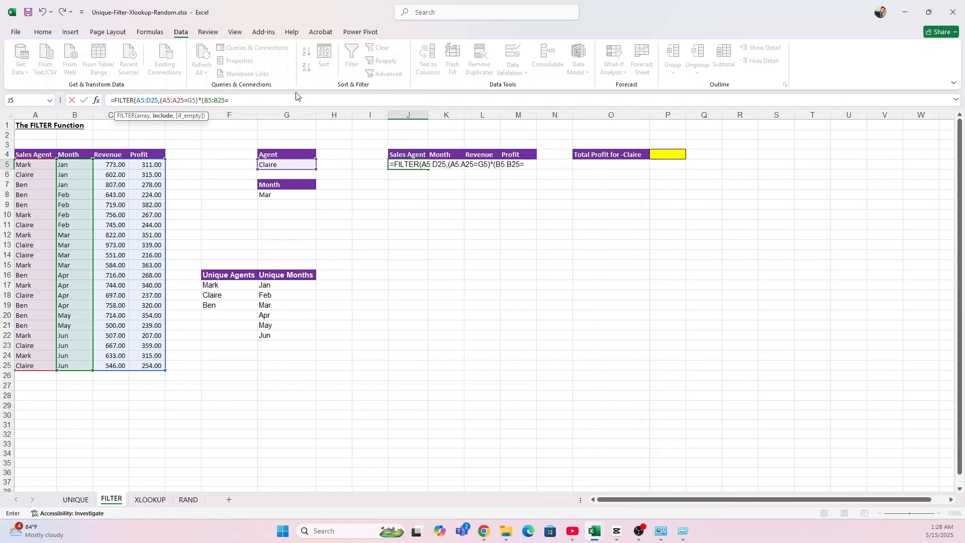
{"action": "left_click", "coordinate": [291, 196]}
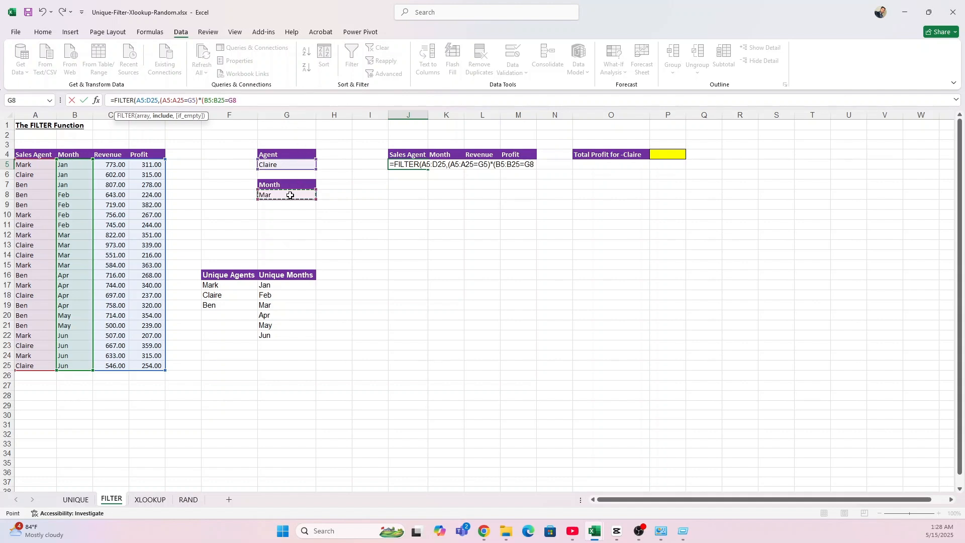
{"action": "type", "text": "),\"No Record "}
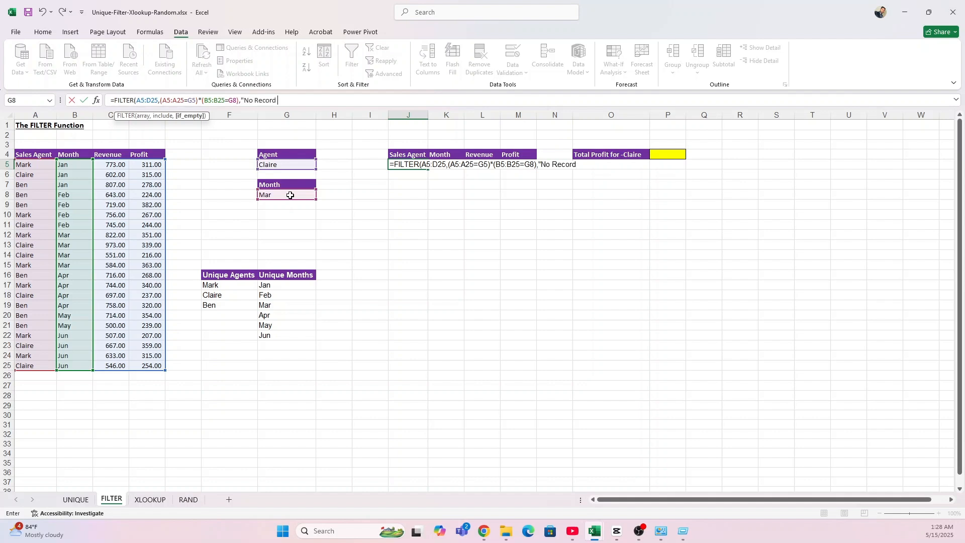
{"action": "type", "text": "Found\")"}
{"action": "key", "text": "ctrl+Return"}
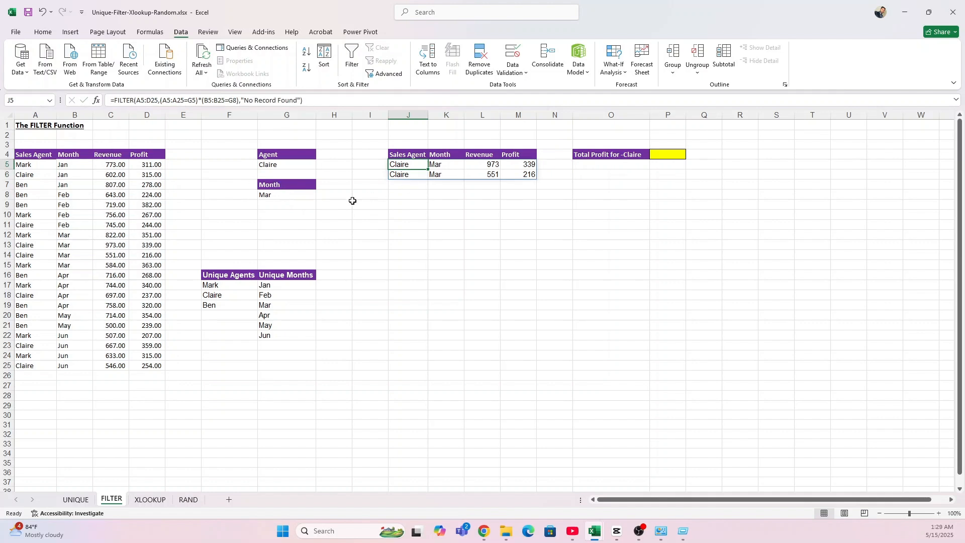
Compare the filtered rows starting at J5 with the selections in the Agent cell G5 and Month cell G8.
{"action": "left_click", "coordinate": [309, 195]}
{"action": "left_click", "coordinate": [404, 165]}
{"action": "left_click", "coordinate": [292, 192]}
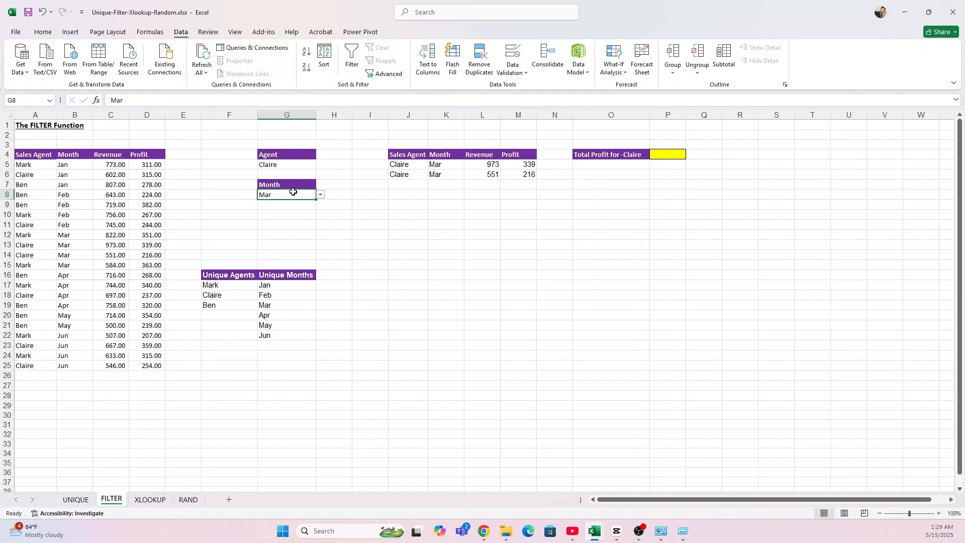
{"action": "left_click", "coordinate": [286, 165]}
{"action": "left_click", "coordinate": [294, 197]}
Enter the formula =SUMIF(A5:A25,G5,D5:D25) in the yellow cell P4 to total the selected agent's profit.
{"action": "left_click", "coordinate": [677, 157]}
{"action": "type", "text": "=SUMIF("}
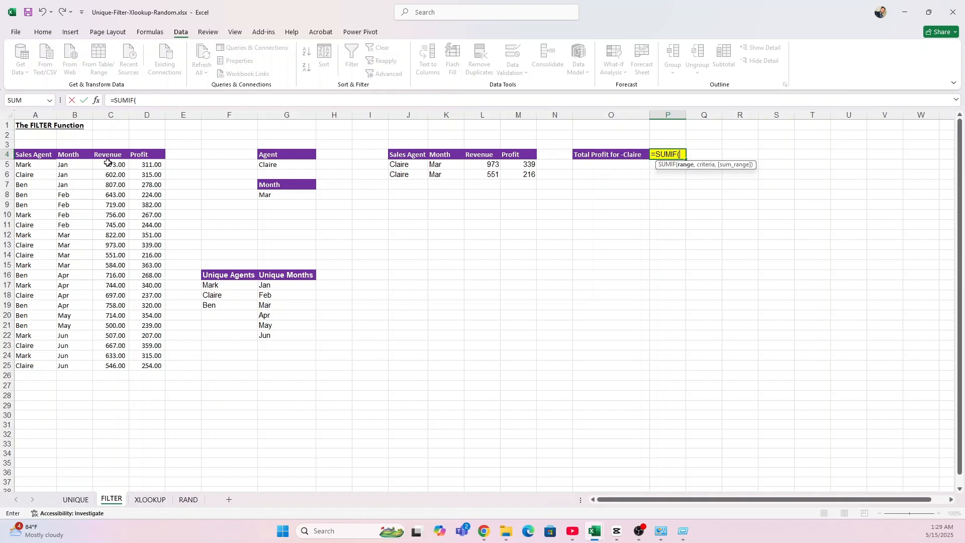
{"action": "left_click_drag", "start_coordinate": [32, 166], "coordinate": [29, 355]}
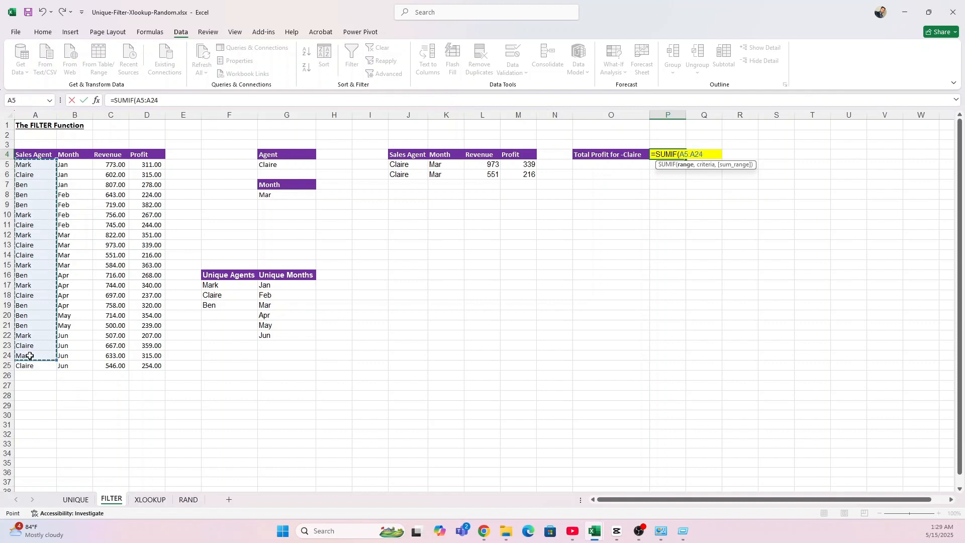
{"action": "left_click_drag", "start_coordinate": [28, 163], "coordinate": [35, 364]}
{"action": "type", "text": ","}
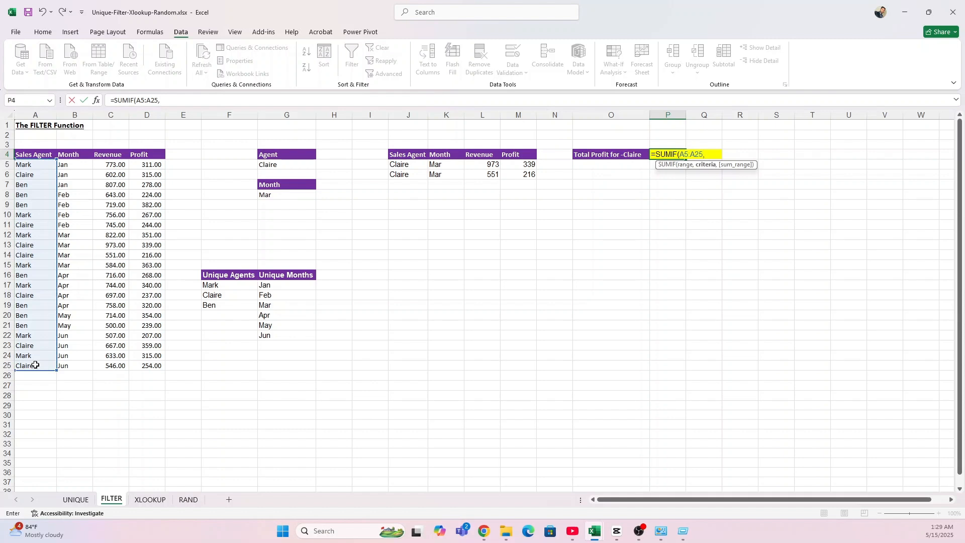
{"action": "left_click", "coordinate": [277, 164]}
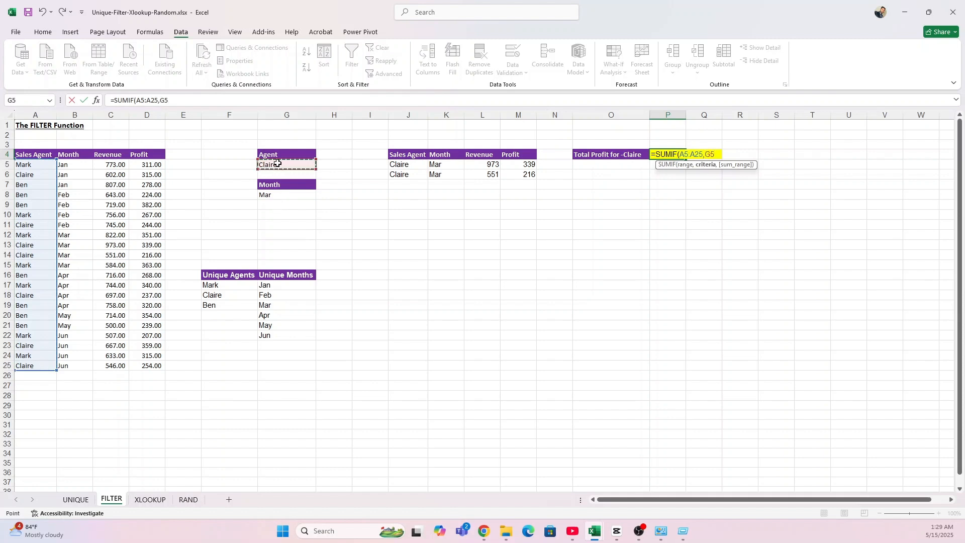
{"action": "type", "text": ","}
{"action": "left_click_drag", "start_coordinate": [146, 162], "coordinate": [144, 362]}
{"action": "type", "text": ")"}
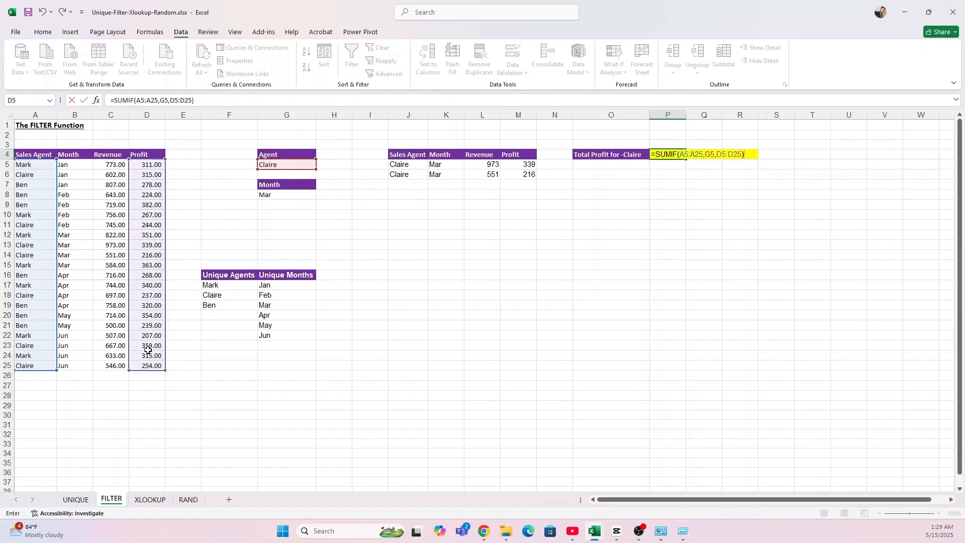
{"action": "key", "text": "Return"}
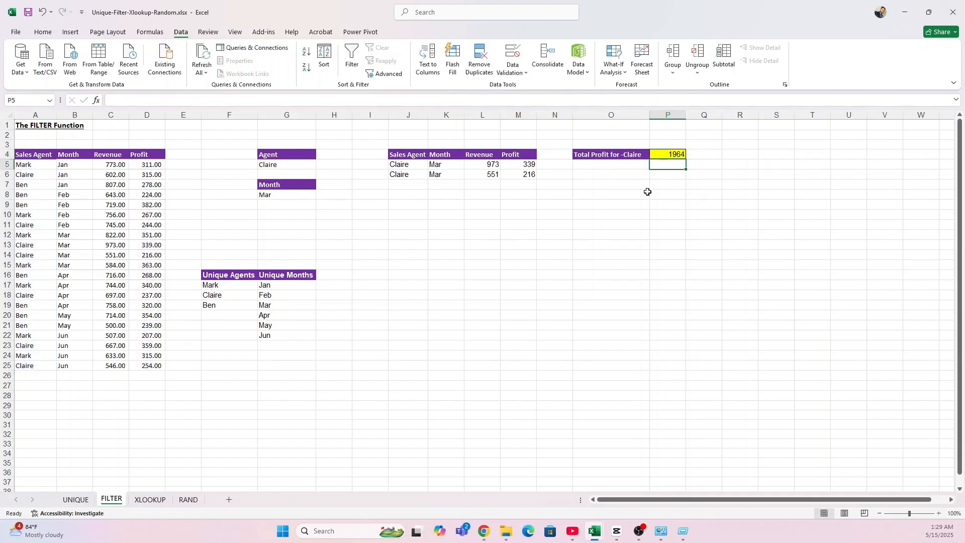
Compare the agent dropdown list in I4 with the Sales Agent column B4:B19 on the XLOOKUP sheet.
{"action": "left_click", "coordinate": [658, 154]}
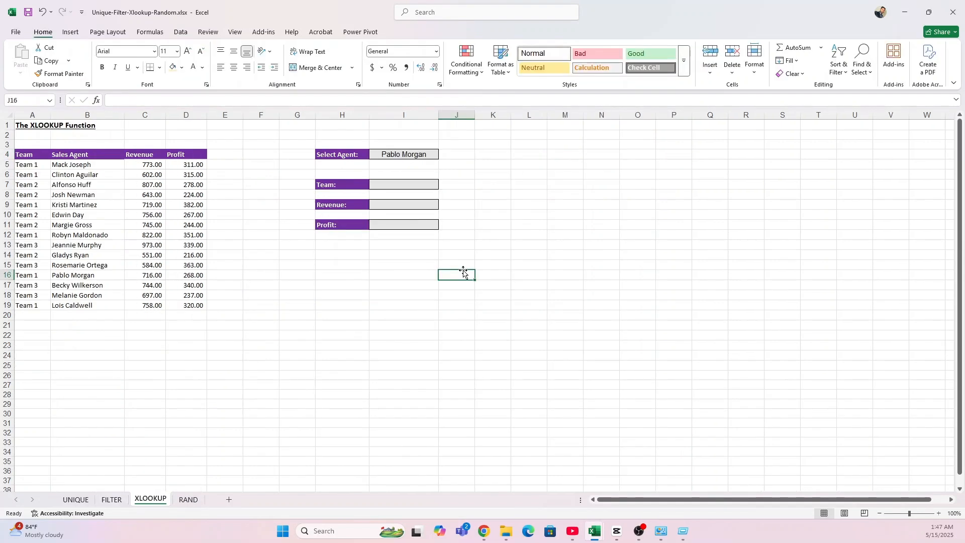
{"action": "left_click", "coordinate": [404, 207]}
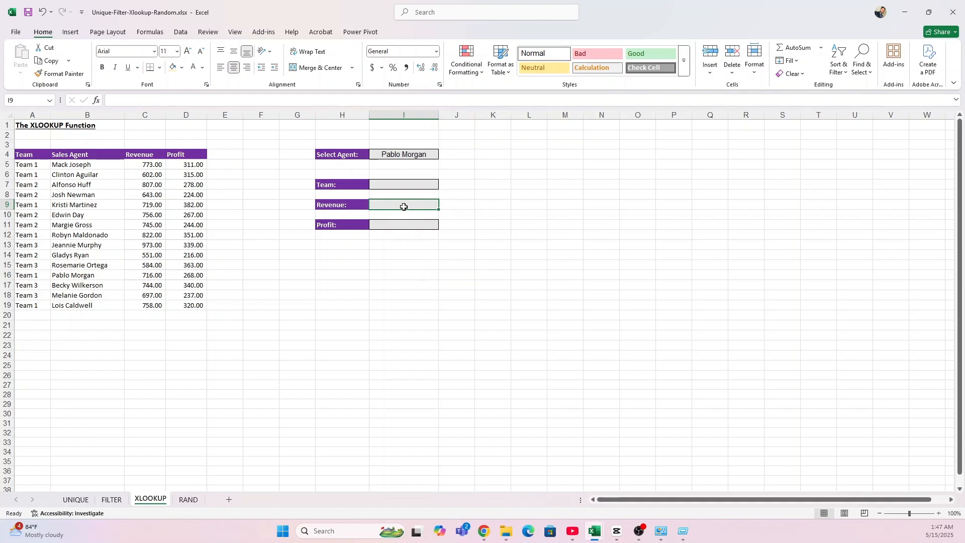
{"action": "left_click", "coordinate": [416, 154]}
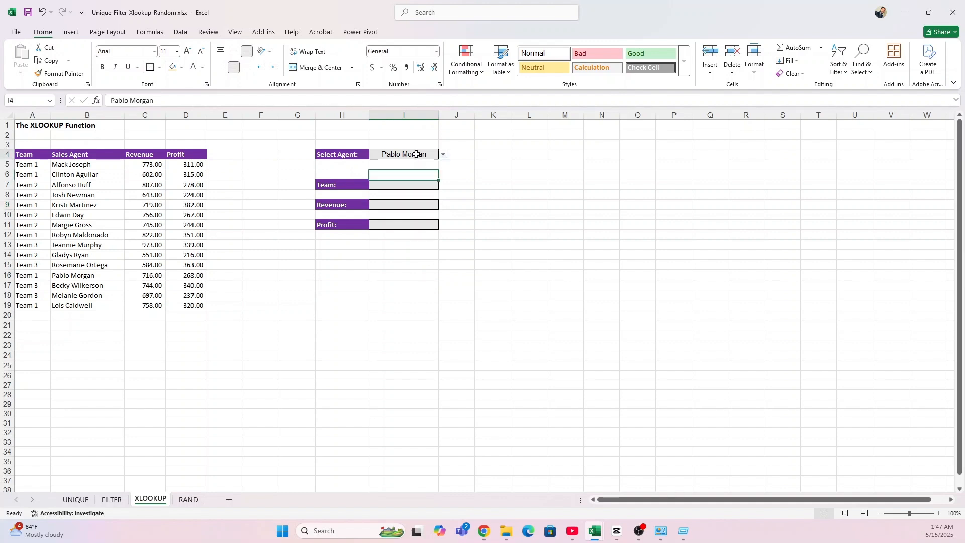
{"action": "left_click", "coordinate": [443, 155]}
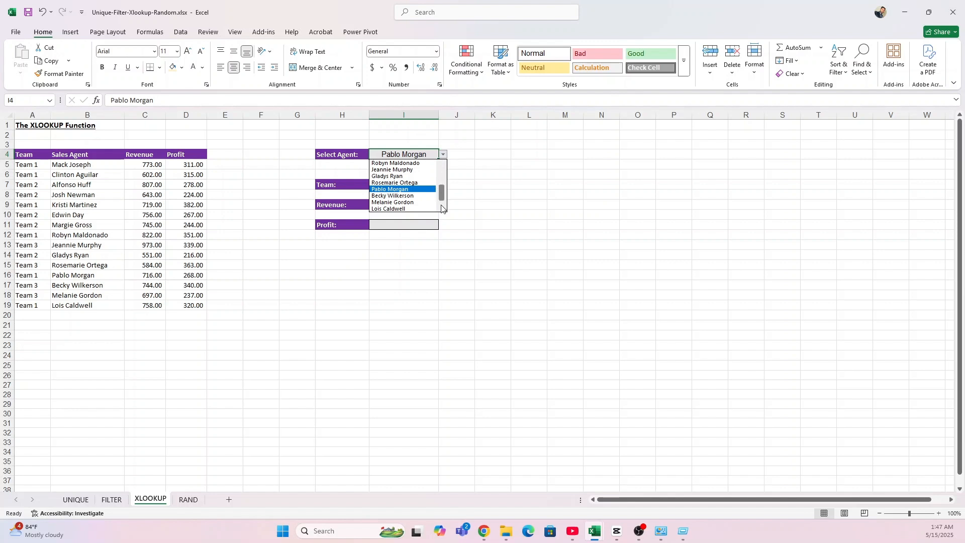
{"action": "mouse_move", "coordinate": [442, 193]}
{"action": "left_mouse_down"}
{"action": "mouse_move", "coordinate": [442, 180]}
{"action": "mouse_move", "coordinate": [442, 194]}
{"action": "left_mouse_up"}
{"action": "left_click", "coordinate": [81, 157]}
{"action": "left_click_drag", "start_coordinate": [80, 156], "coordinate": [81, 305]}
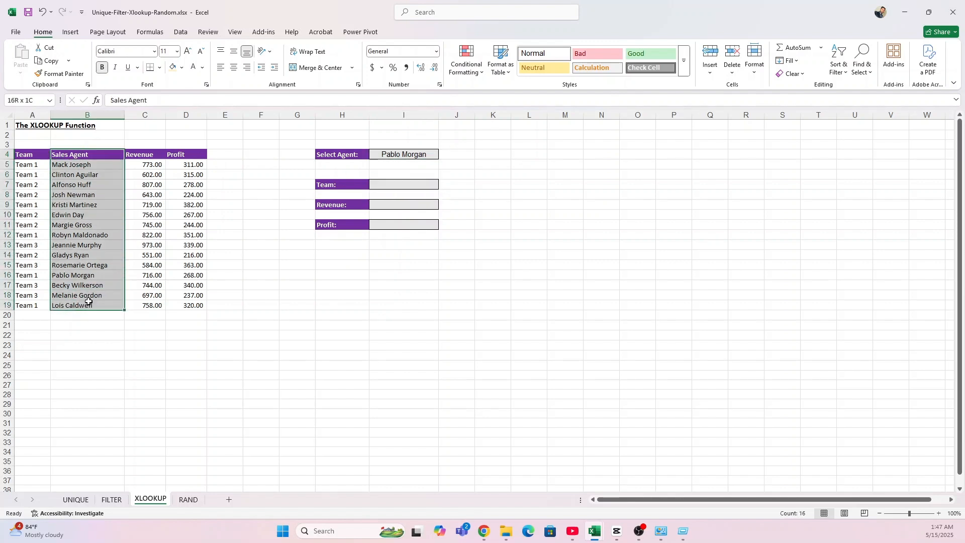
{"action": "left_click", "coordinate": [427, 187]}
Enter the formula =VLOOKUP(I4,B4:D19,2,FALSE) in the Revenue cell I9 to look up the selected agent's revenue.
{"action": "left_click", "coordinate": [408, 205]}
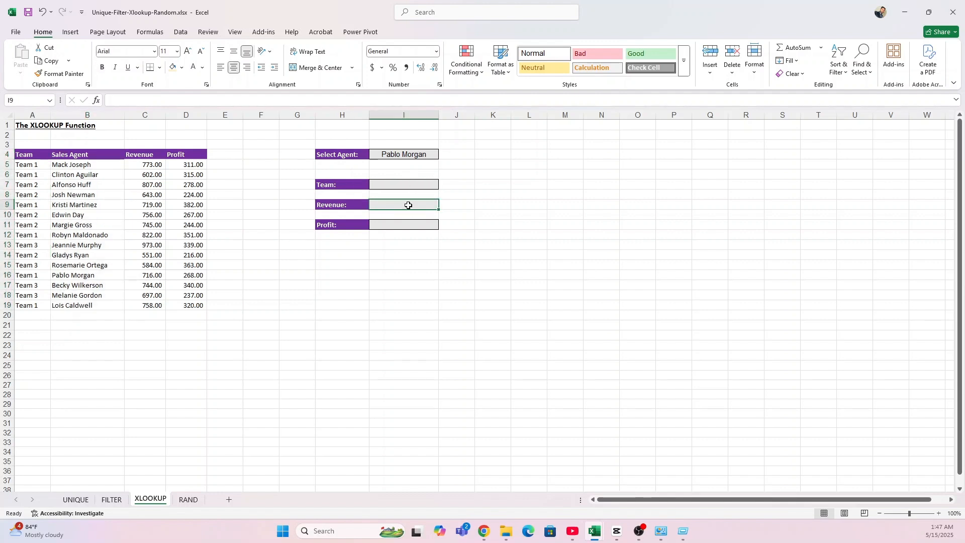
{"action": "type", "text": "=vlo"}
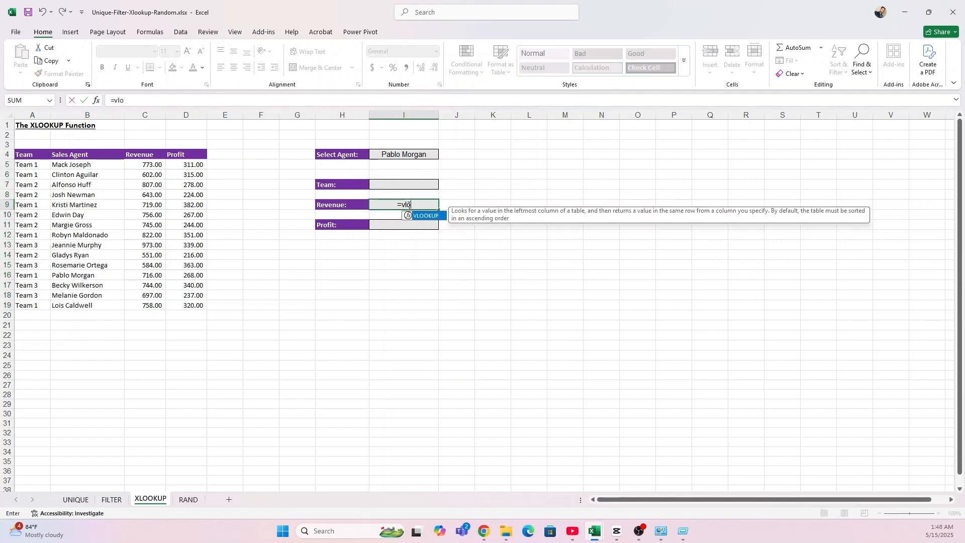
{"action": "key", "text": "Tab"}
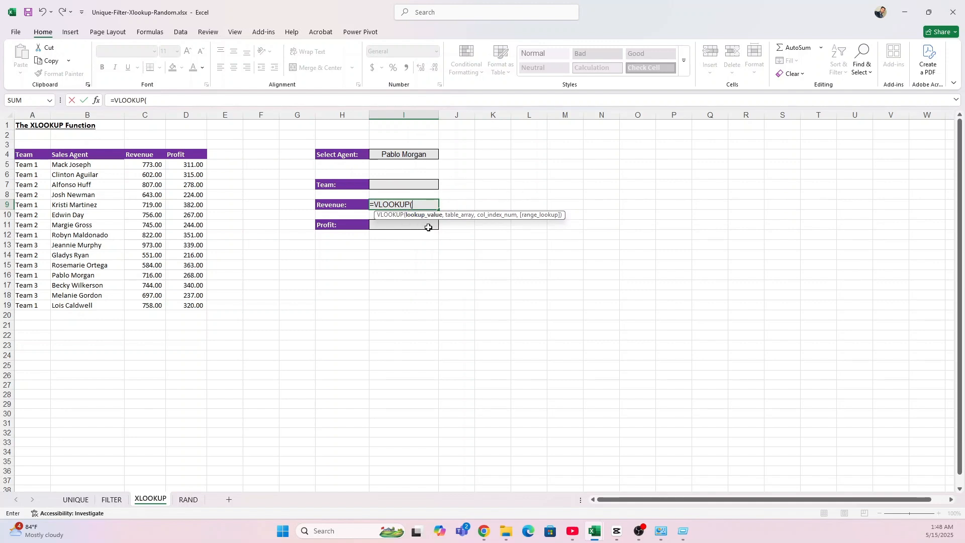
{"action": "left_click", "coordinate": [407, 154]}
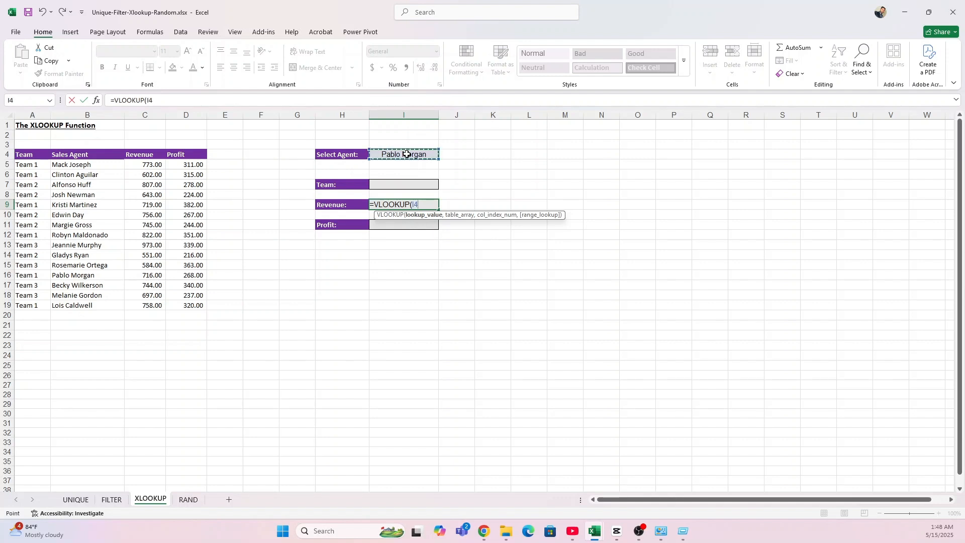
{"action": "type", "text": ","}
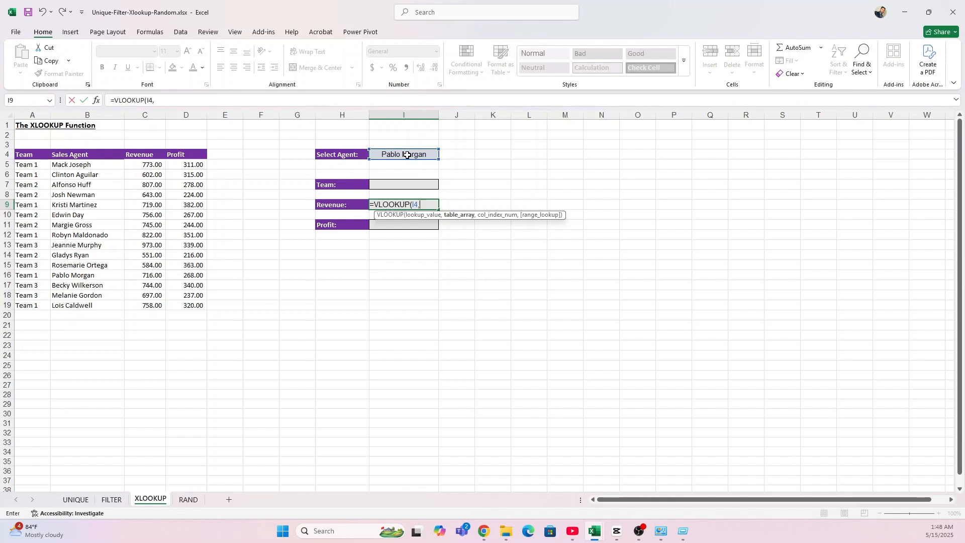
{"action": "left_click_drag", "start_coordinate": [81, 156], "coordinate": [175, 306]}
{"action": "type", "text": ",2"}
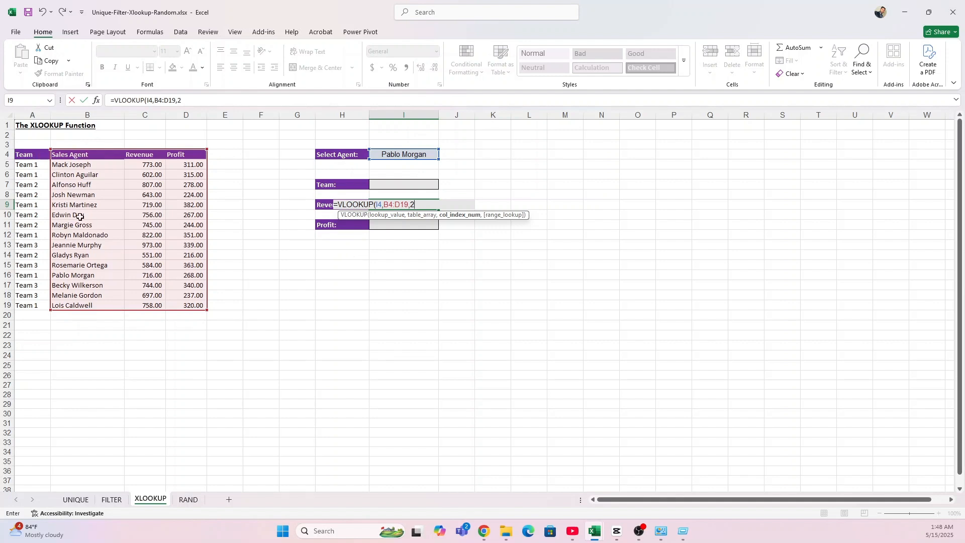
{"action": "type", "text": ","}
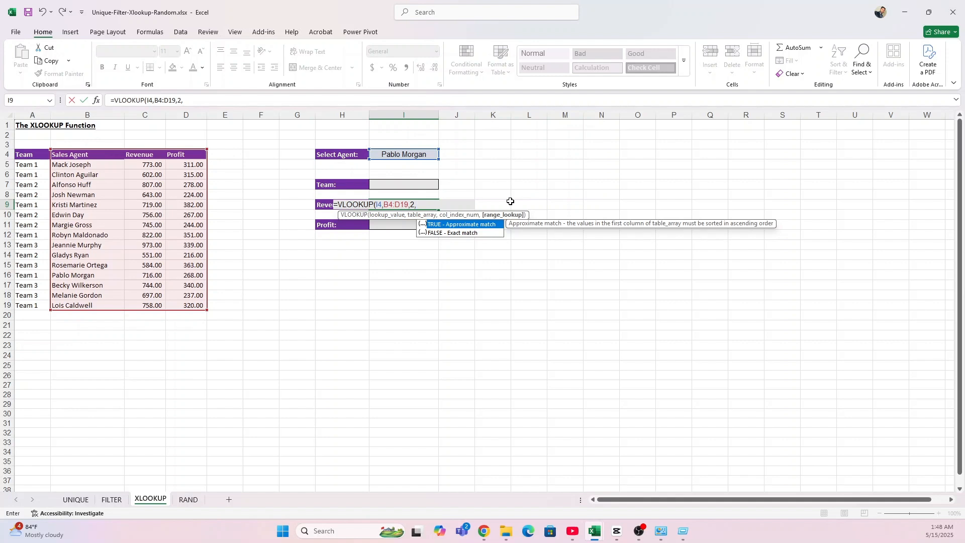
{"action": "type", "text": "fa"}
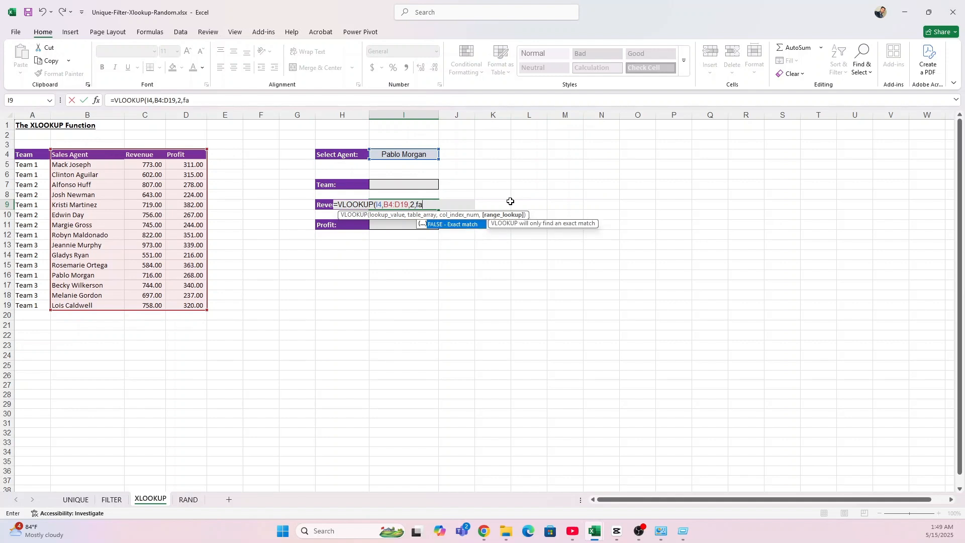
{"action": "type", "text": "lse)"}
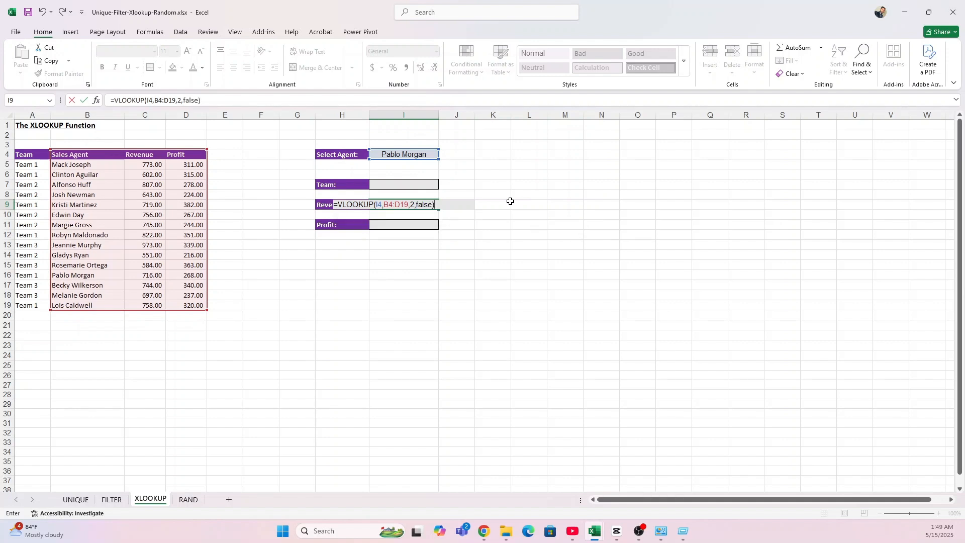
{"action": "key", "text": "ctrl+Return"}
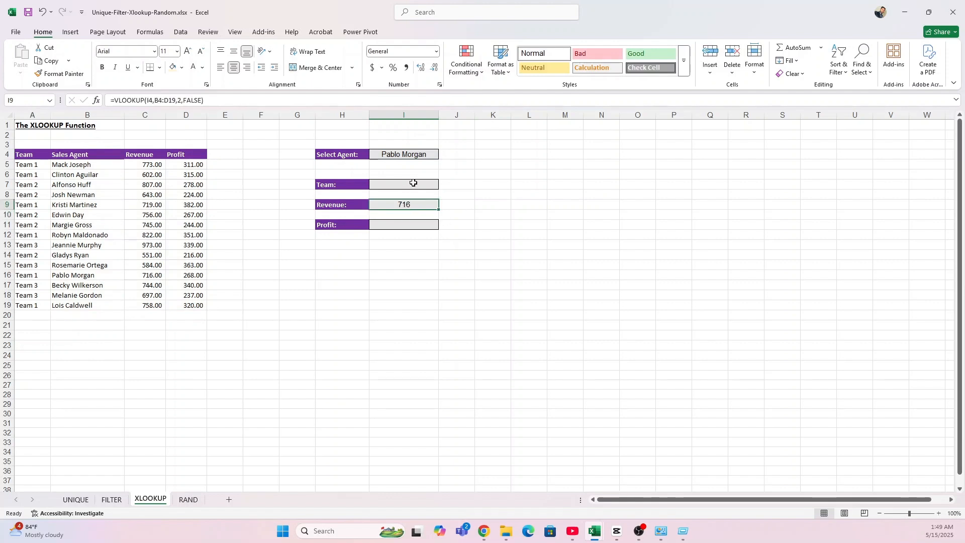
{"action": "left_click", "coordinate": [413, 182]}
{"action": "type", "text": "="}
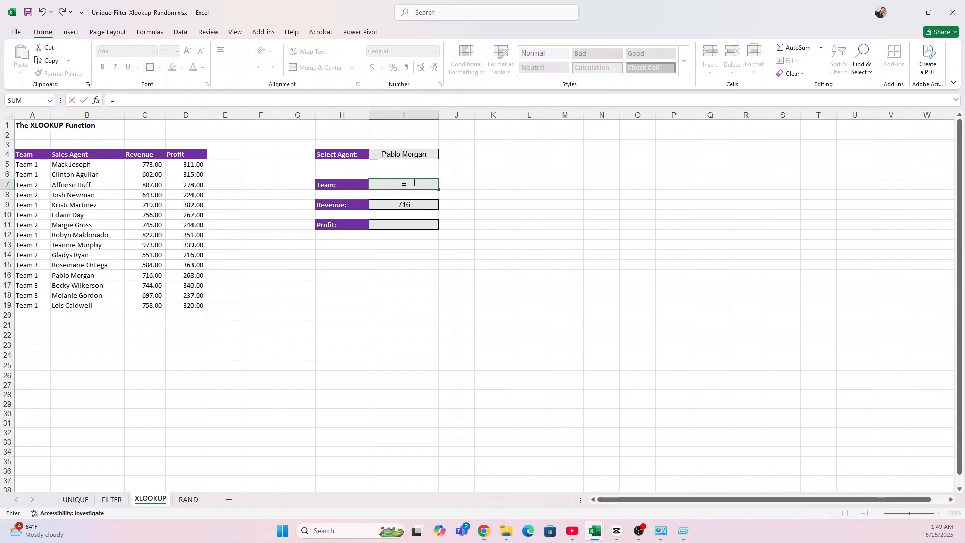
{"action": "type", "text": "VLOOKUP("}
{"action": "left_click", "coordinate": [414, 155]}
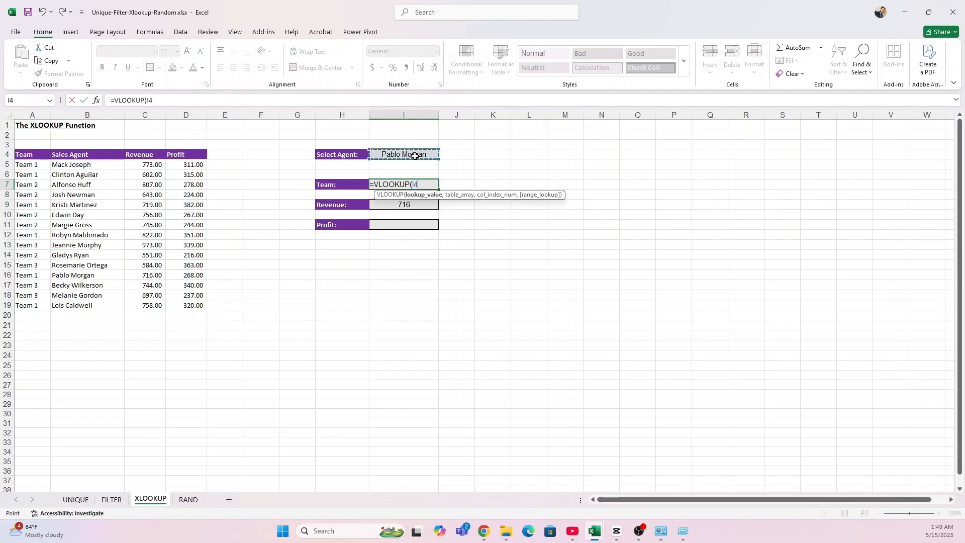
{"action": "type", "text": ","}
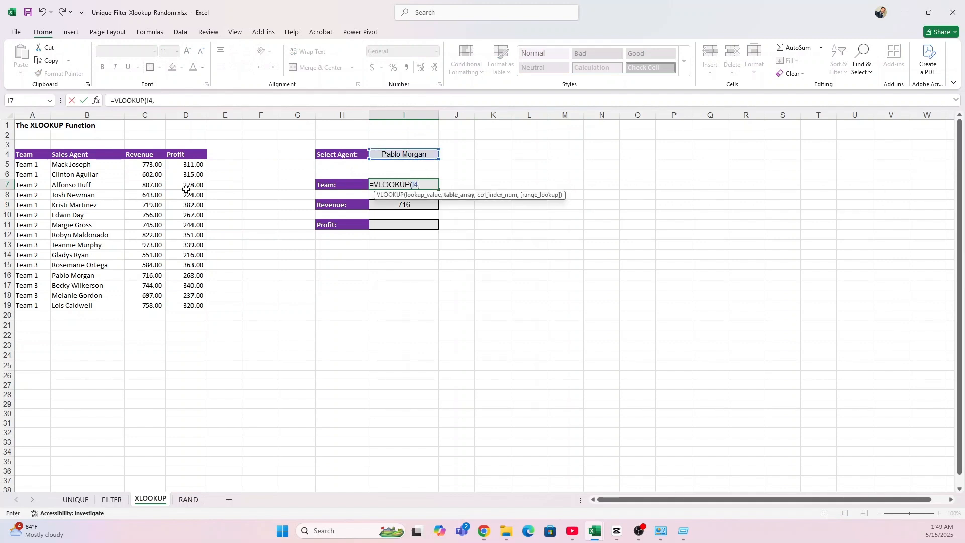
{"action": "left_click_drag", "start_coordinate": [75, 154], "coordinate": [171, 304]}
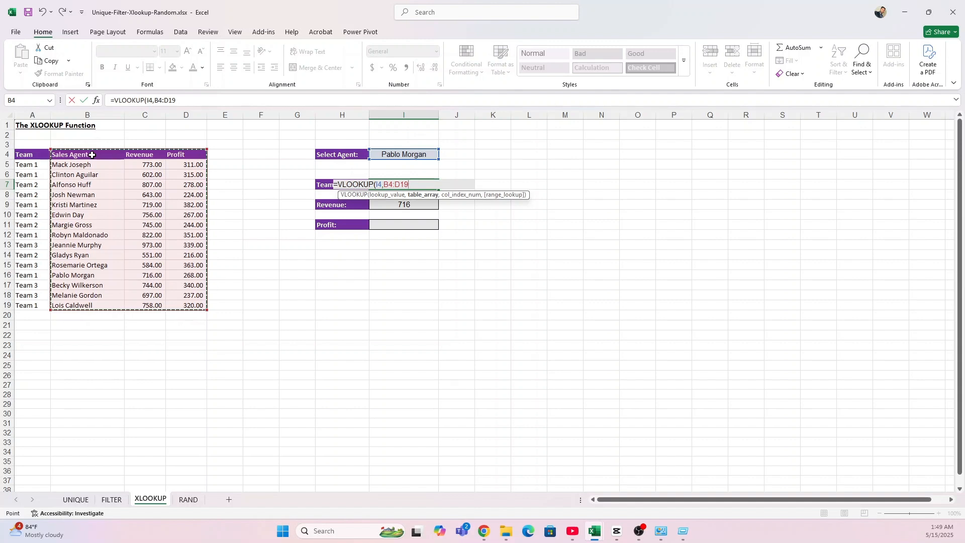
{"action": "left_click_drag", "start_coordinate": [92, 154], "coordinate": [174, 306]}
{"action": "key", "text": "Escape"}
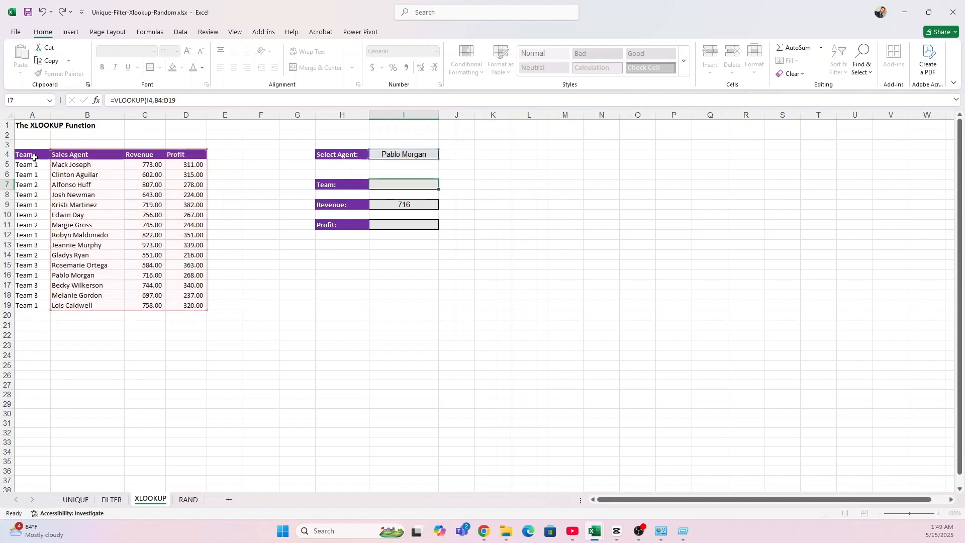
Copy the Team column A4:A19 and paste it beside the Profit column, starting at E4.
{"action": "left_click_drag", "start_coordinate": [34, 154], "coordinate": [33, 305]}
{"action": "key", "text": "ctrl+c"}
{"action": "left_click", "coordinate": [226, 154]}
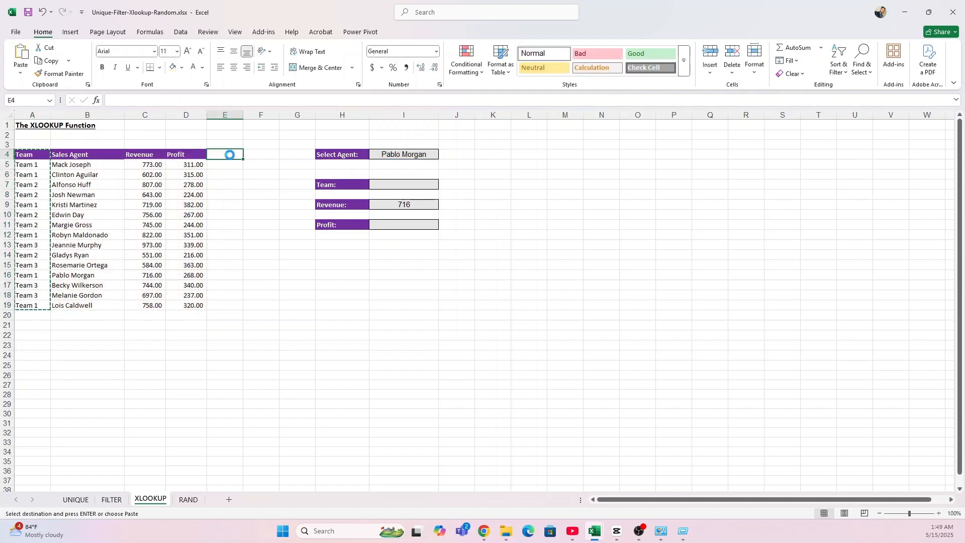
{"action": "key", "text": "ctrl+v"}
Enter the formula =VLOOKUP(I4,B4:E19,4,0) in the Team cell I7 to return the selected agent's team.
{"action": "left_click", "coordinate": [411, 185]}
{"action": "type", "text": "=VLOOKUP("}
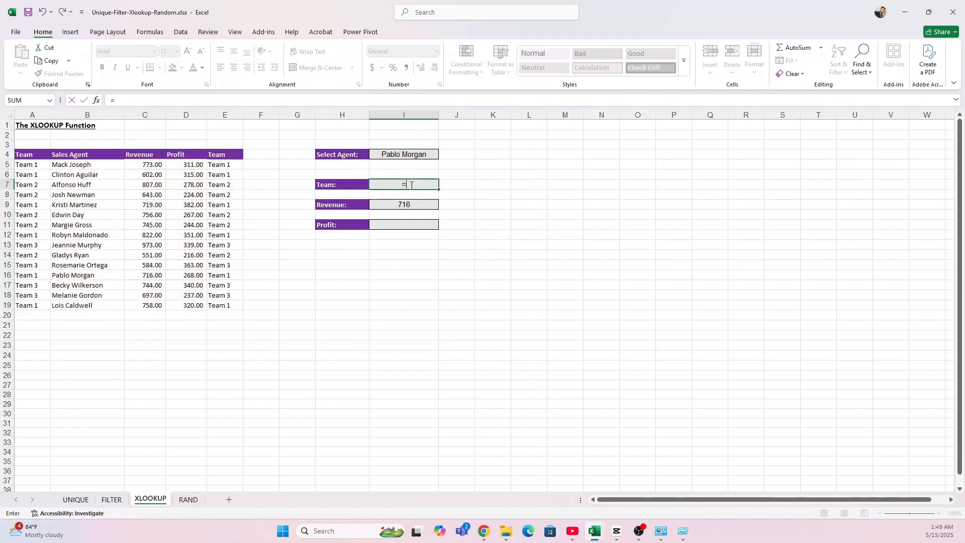
{"action": "left_click", "coordinate": [388, 155]}
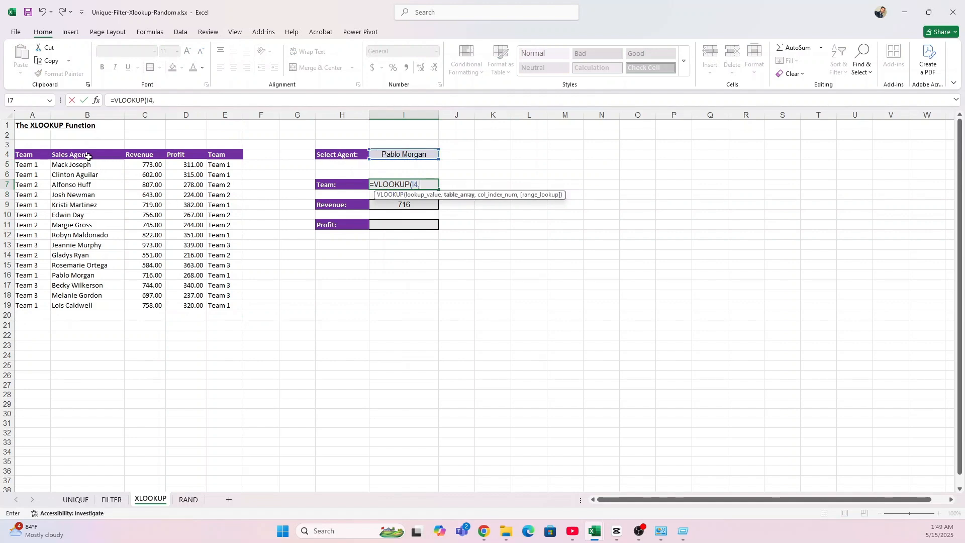
{"action": "type", "text": ","}
{"action": "left_click_drag", "start_coordinate": [53, 154], "coordinate": [228, 302]}
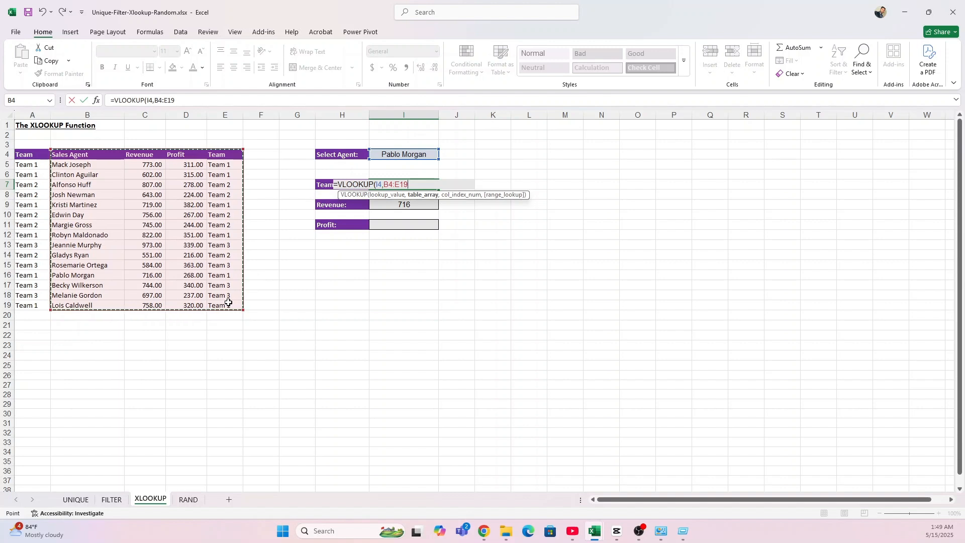
{"action": "type", "text": ","}
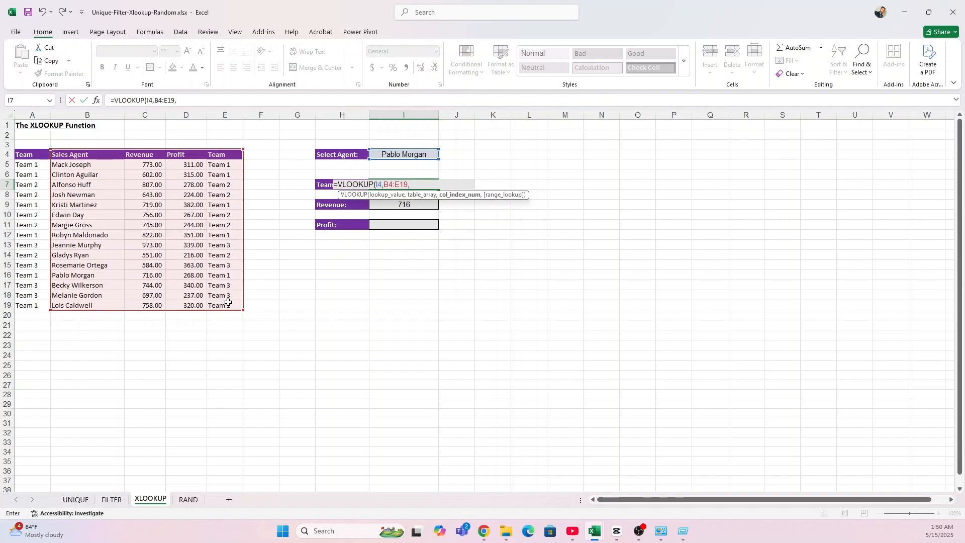
{"action": "type", "text": "4,0)"}
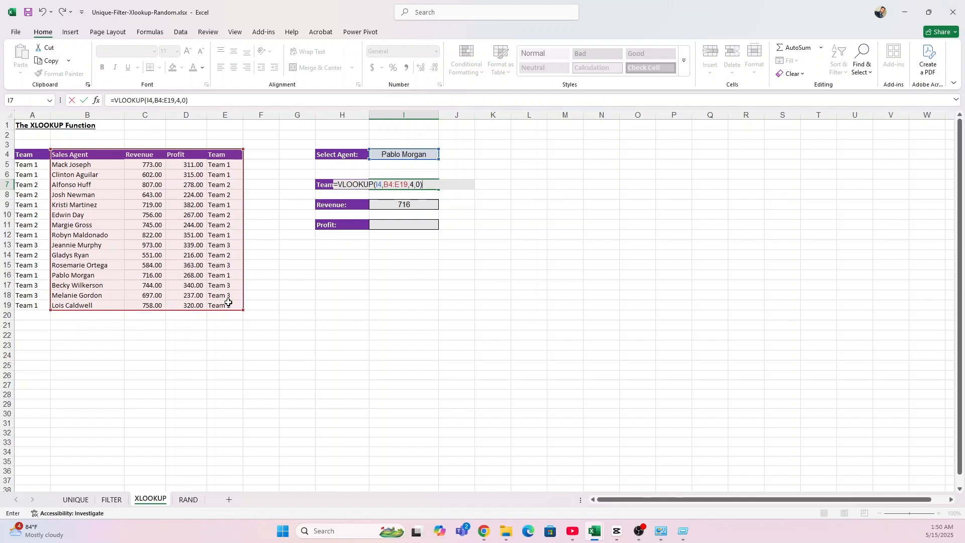
{"action": "key", "text": "Return"}
{"action": "key", "text": "Up"}
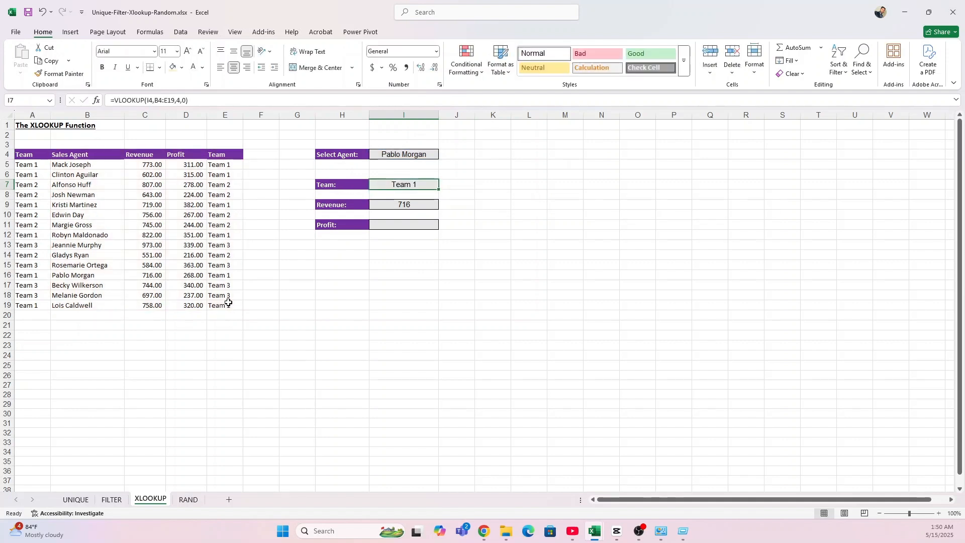
Clear the formula in the Team cell I7 and delete the duplicate Team column E.
{"action": "key", "text": "Delete"}
{"action": "left_click", "coordinate": [231, 110]}
{"action": "right_click", "coordinate": [230, 110]}
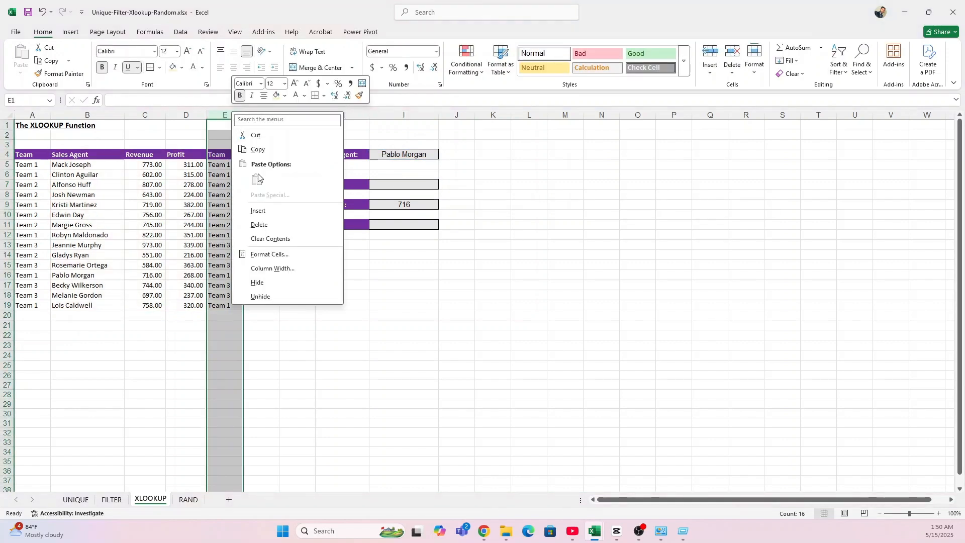
{"action": "left_click", "coordinate": [259, 223]}
Start an XLOOKUP formula in the Team cell H7 with lookup value H4, lookup array B4:B19 and return array A4:A19.
{"action": "left_click", "coordinate": [372, 184]}
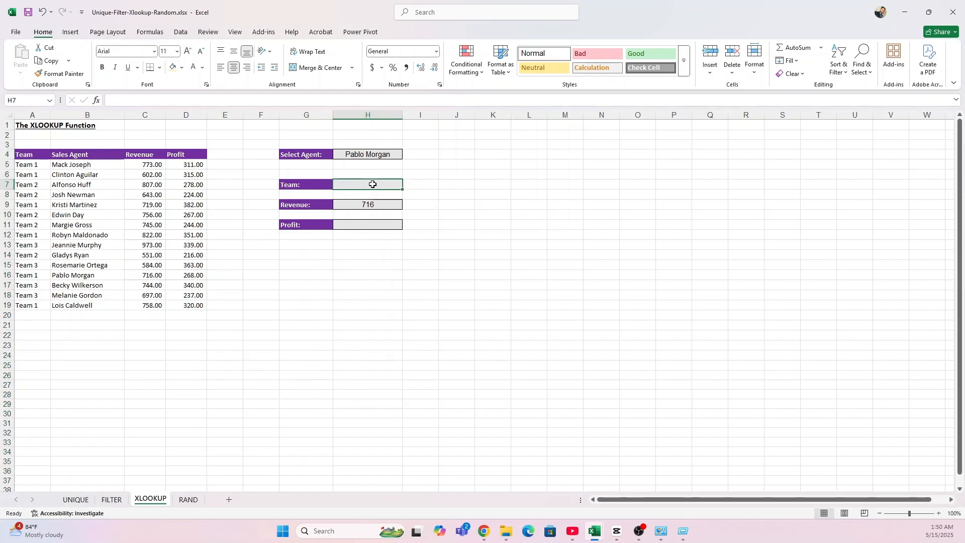
{"action": "type", "text": "=xl"}
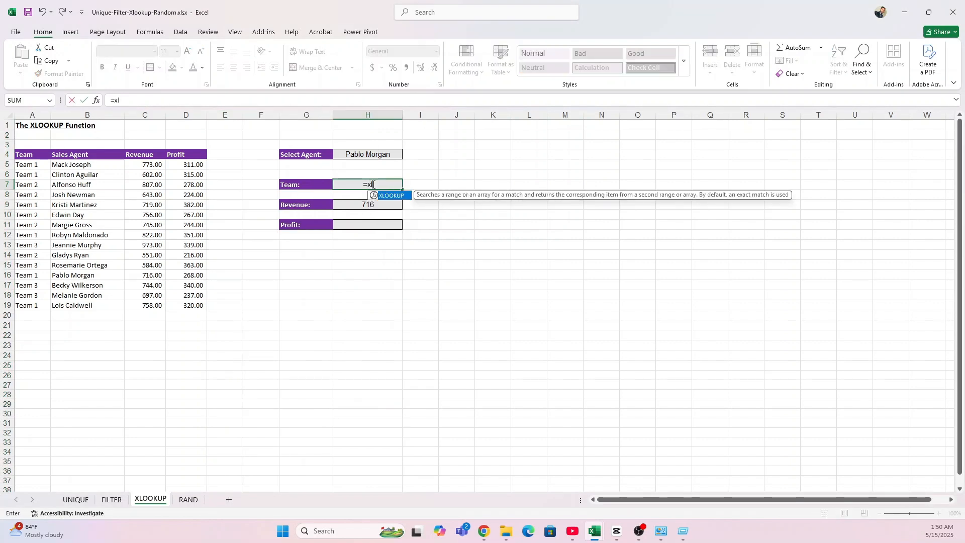
{"action": "key", "text": "Tab"}
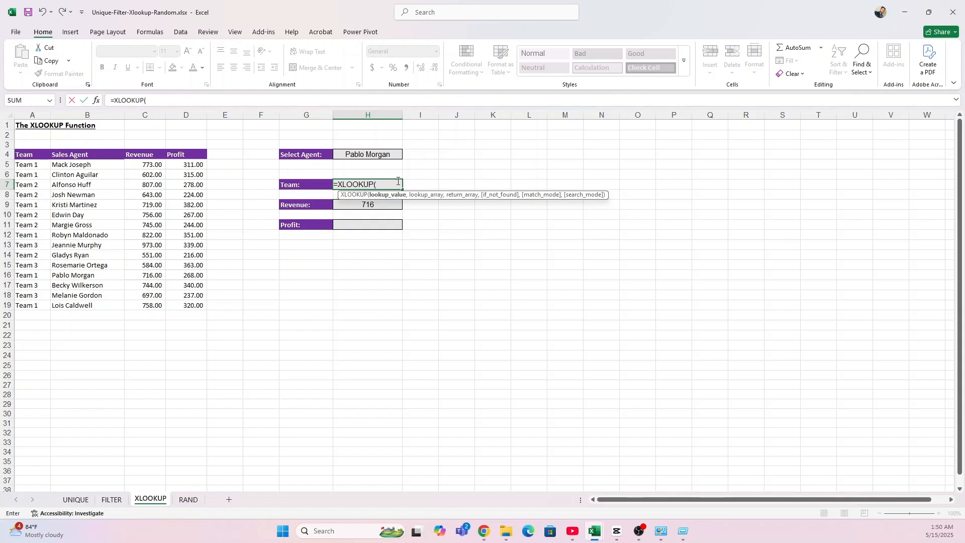
{"action": "left_click", "coordinate": [376, 156]}
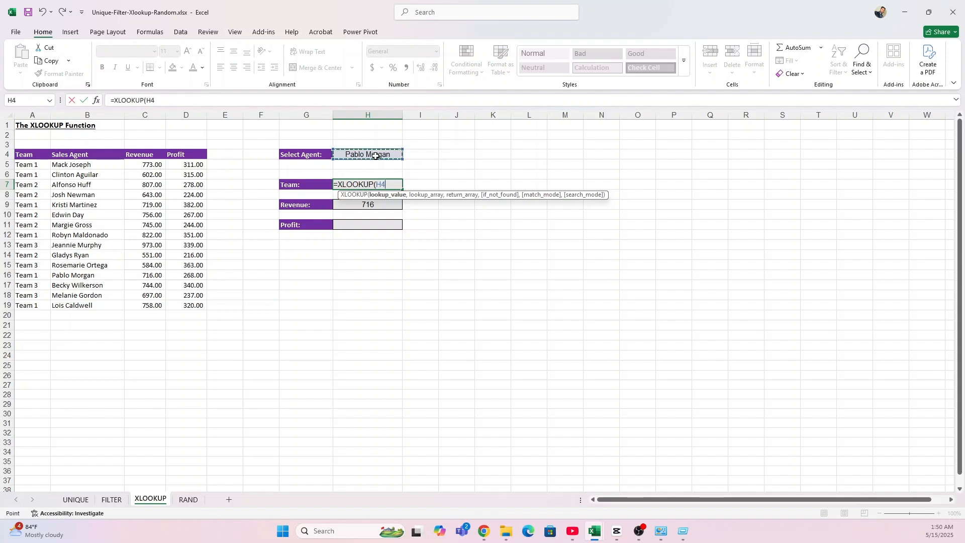
{"action": "type", "text": ","}
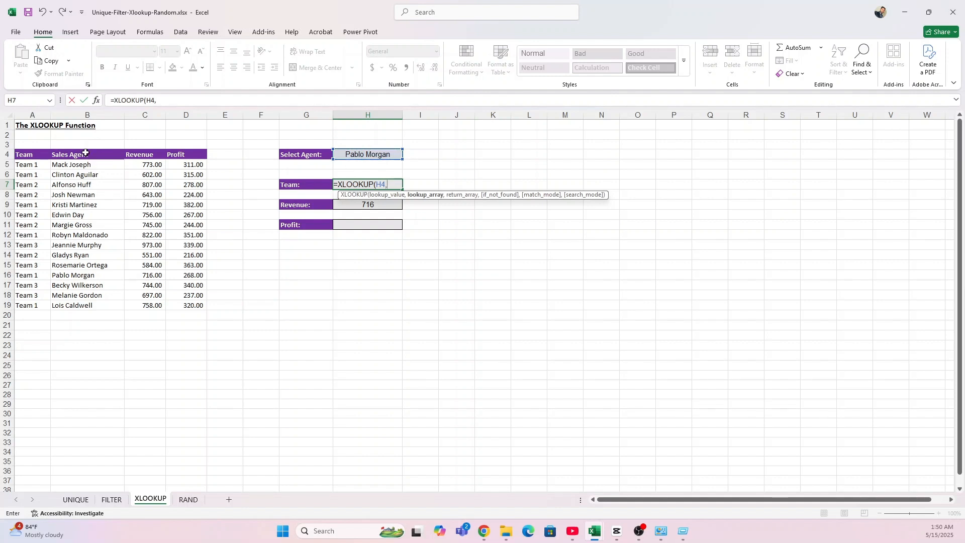
{"action": "left_click_drag", "start_coordinate": [84, 154], "coordinate": [86, 304]}
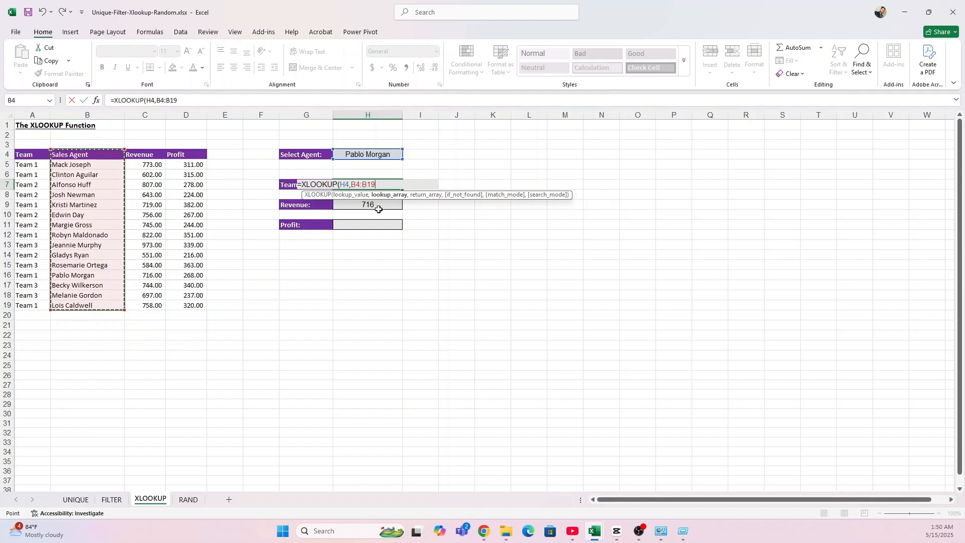
{"action": "left_click_drag", "start_coordinate": [97, 155], "coordinate": [100, 304]}
{"action": "left_click", "coordinate": [388, 185]}
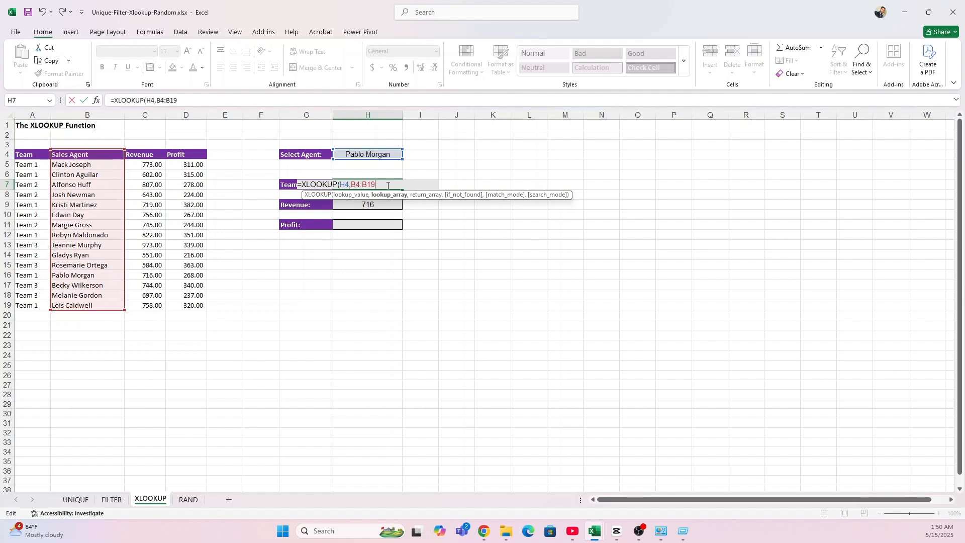
{"action": "type", "text": ","}
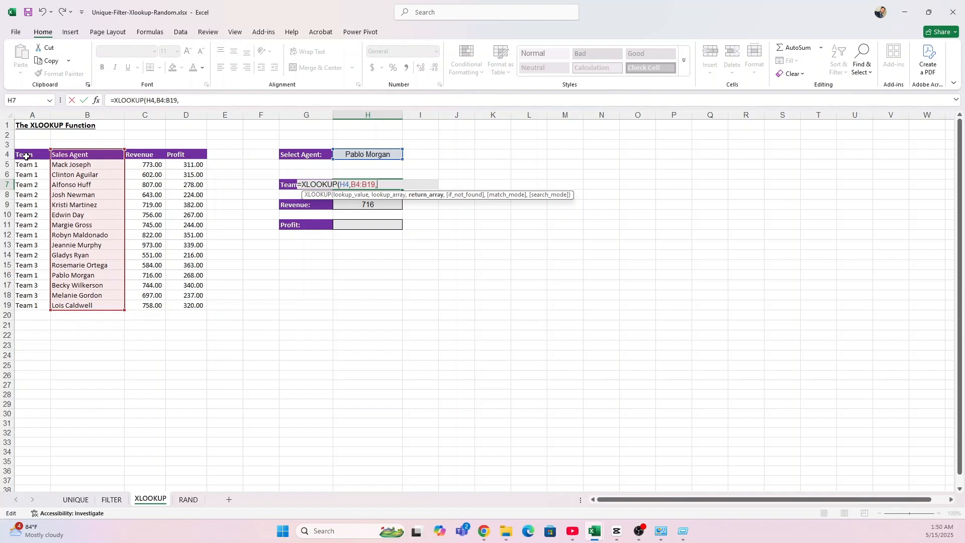
{"action": "left_click_drag", "start_coordinate": [26, 156], "coordinate": [34, 306]}
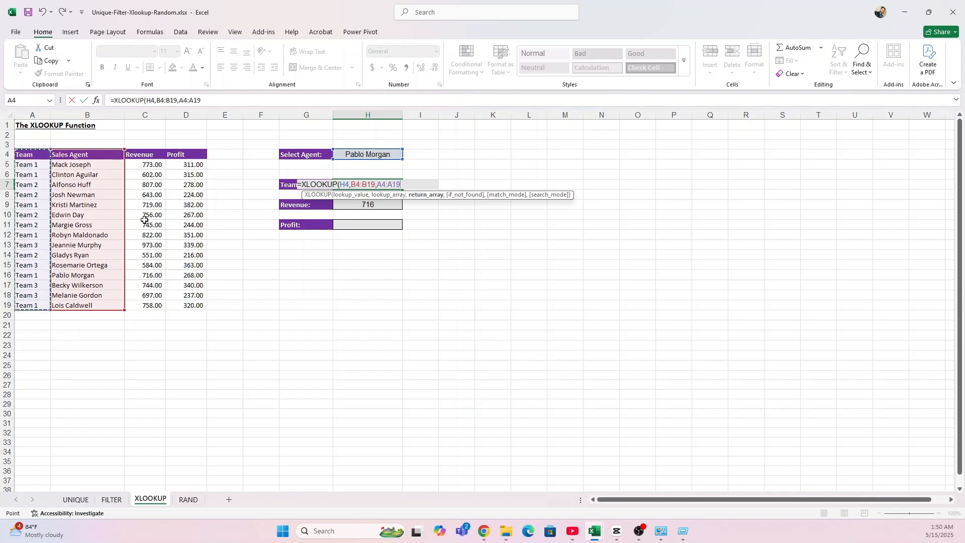
Complete the Team XLOOKUP formula with "No Detail Found" as the if-not-found text and 0 for exact match.
{"action": "left_click", "coordinate": [213, 103]}
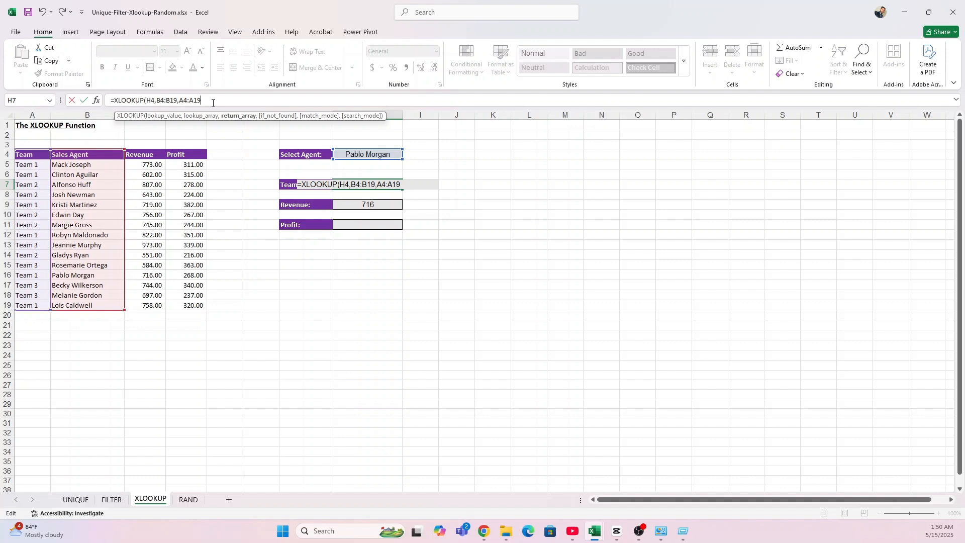
{"action": "type", "text": ","}
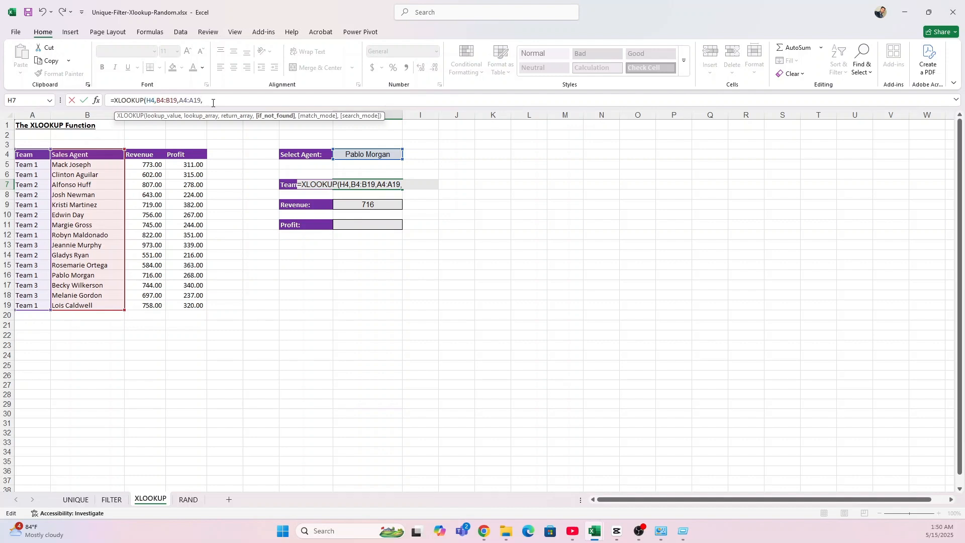
{"action": "type", "text": "\"No Detail Found"}
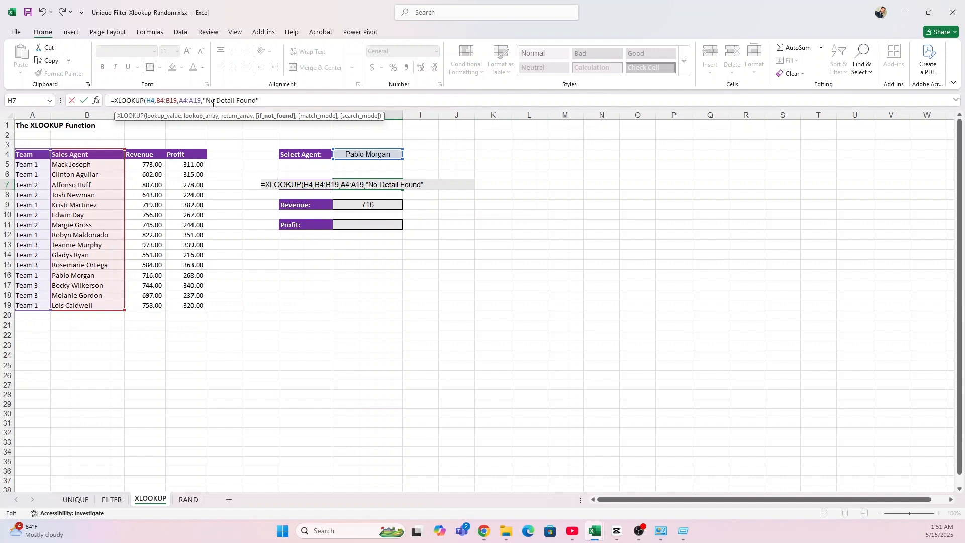
{"action": "type", "text": ","}
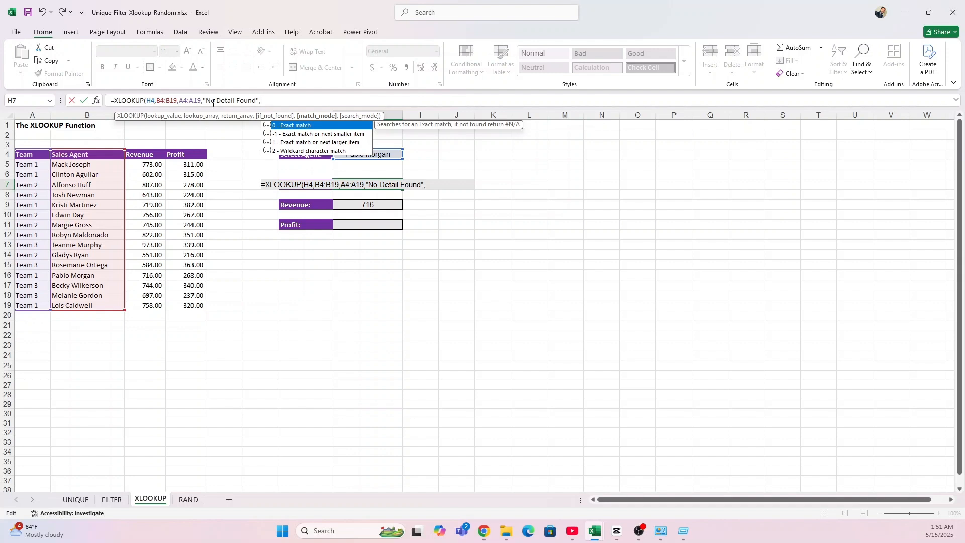
{"action": "key", "text": "Down"}
{"action": "key", "text": "Down"}
{"action": "key", "text": "Down"}
{"action": "key", "text": "Up"}
{"action": "key", "text": "Up"}
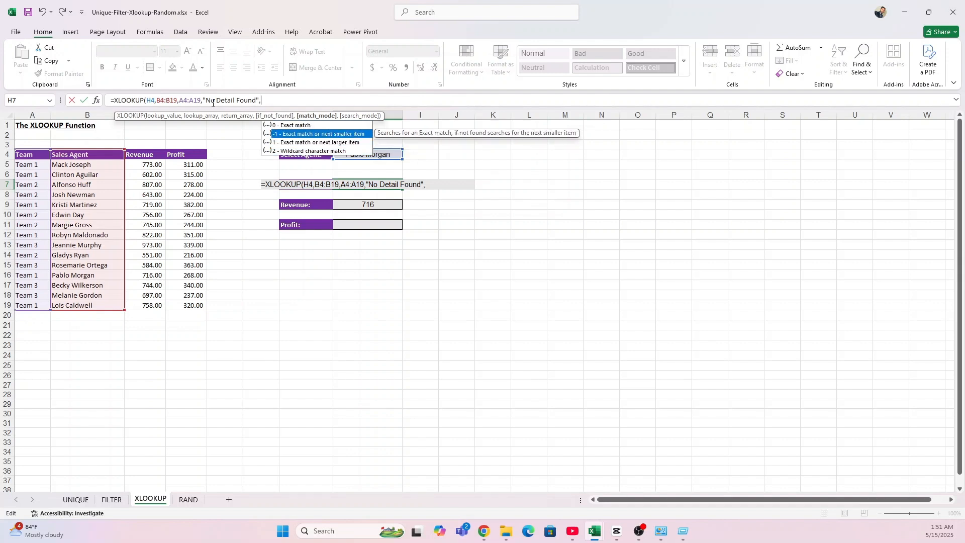
{"action": "key", "text": "Up"}
{"action": "type", "text": "0"}
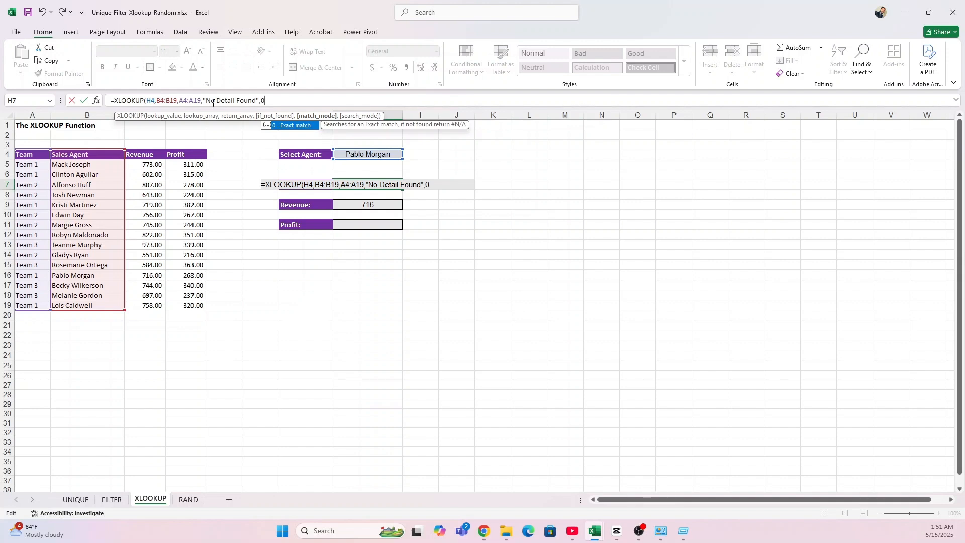
{"action": "type", "text": ")"}
{"action": "key", "text": "Return"}
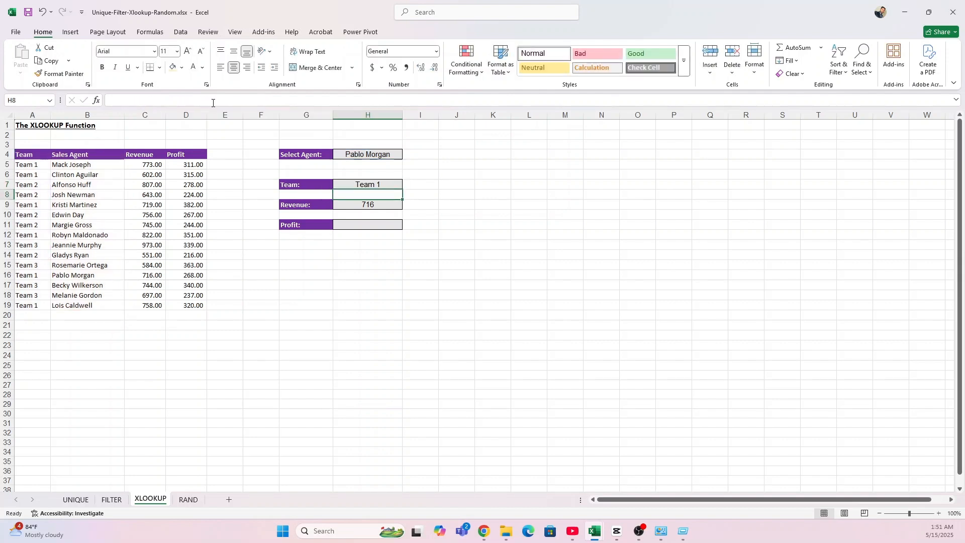
{"action": "left_click", "coordinate": [380, 175]}
{"action": "left_click", "coordinate": [384, 185]}
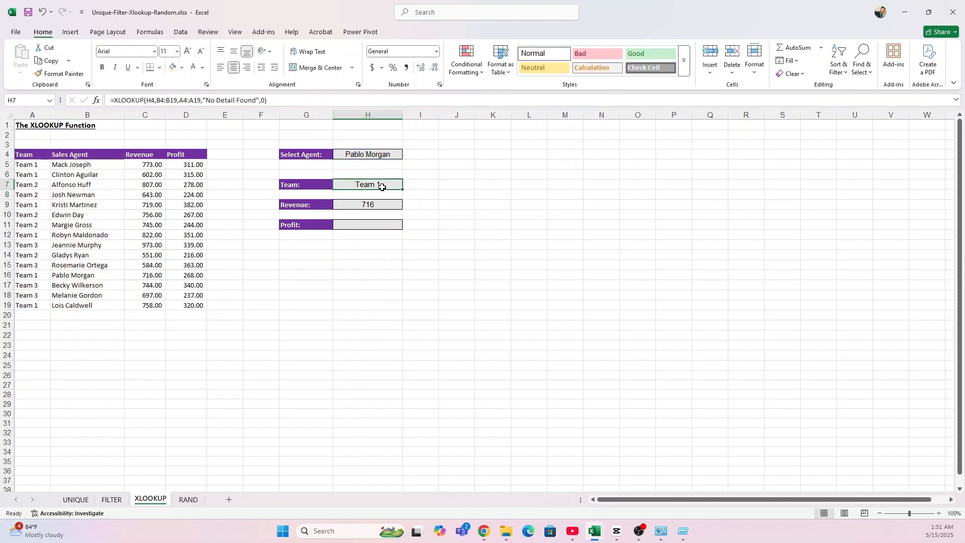
Enter the formula =XLOOKUP(H4,B4:B19,D4:D19,"No Data found",0) in the Profit cell H11 to return the selected agent's profit.
{"action": "left_click", "coordinate": [374, 226]}
{"action": "type", "text": "=xl"}
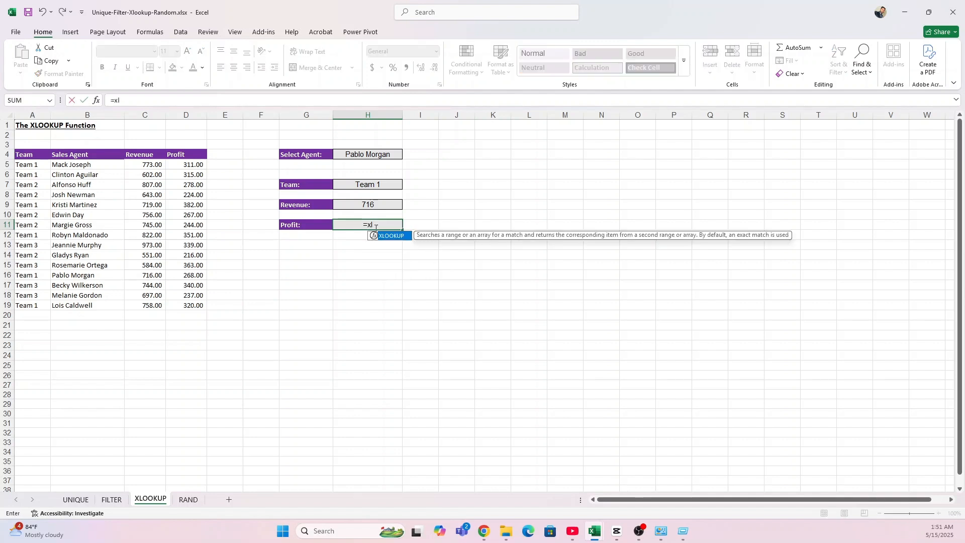
{"action": "key", "text": "Tab"}
{"action": "left_click", "coordinate": [368, 155]}
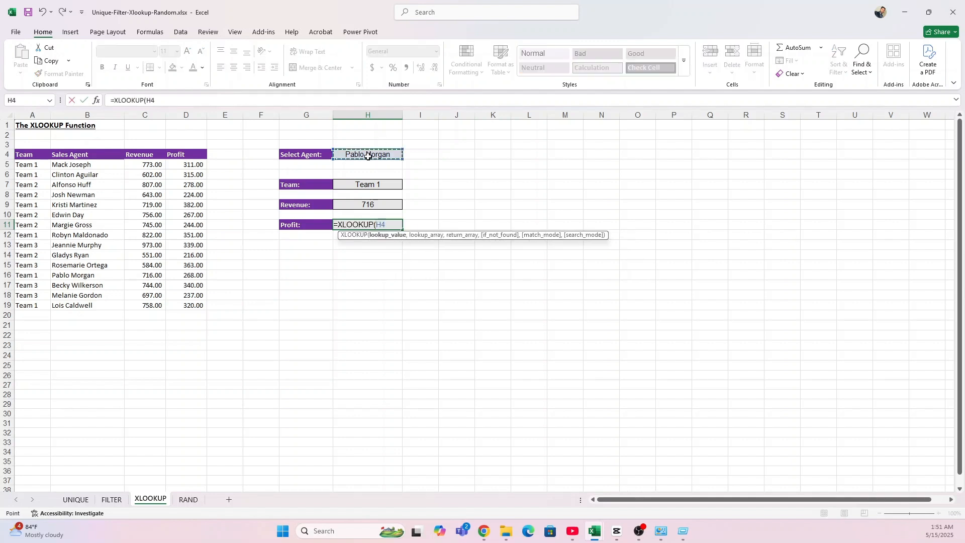
{"action": "type", "text": ","}
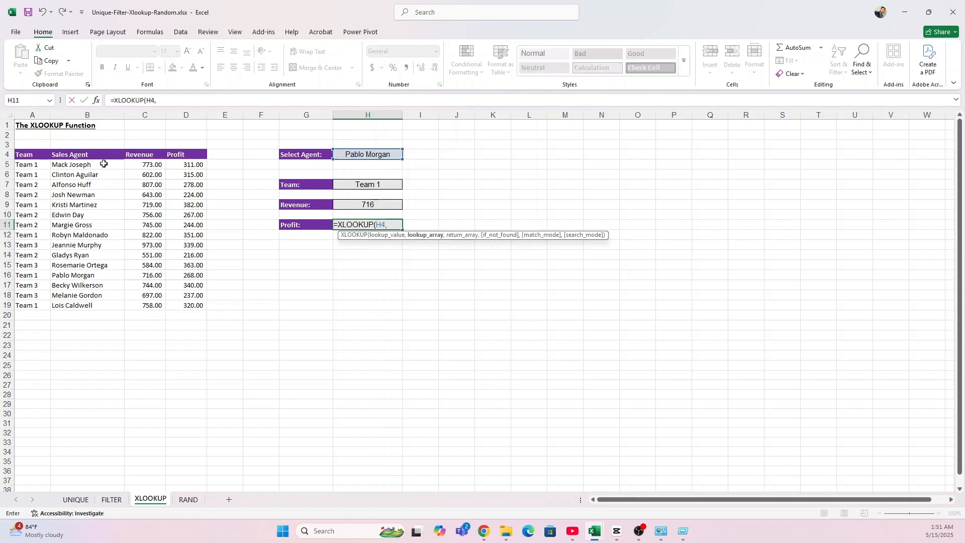
{"action": "left_click_drag", "start_coordinate": [100, 156], "coordinate": [96, 305]}
{"action": "left_click", "coordinate": [206, 99]}
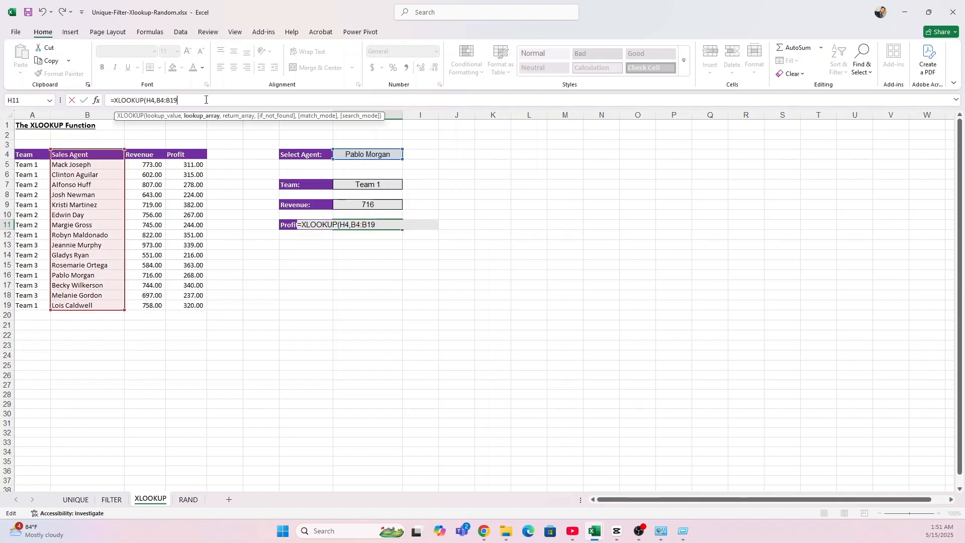
{"action": "type", "text": ","}
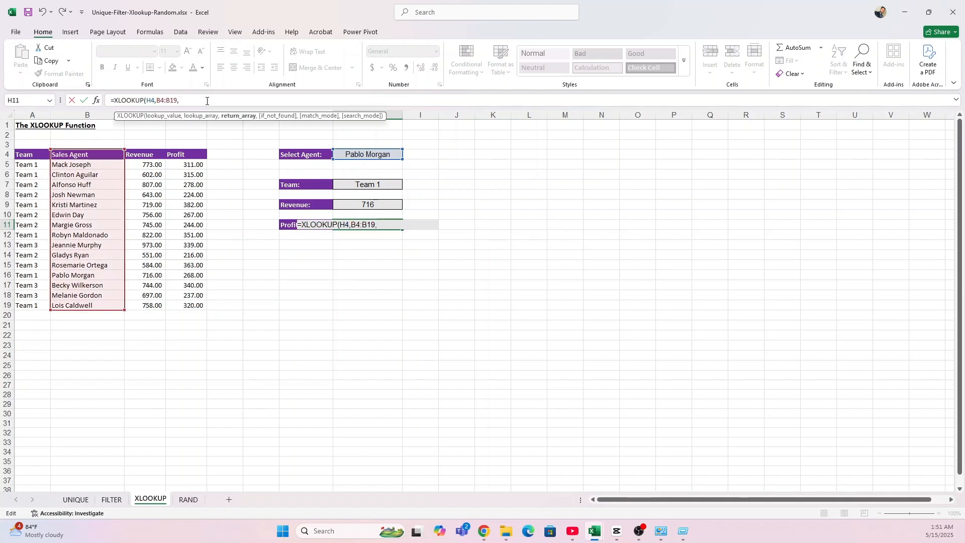
{"action": "left_click_drag", "start_coordinate": [176, 157], "coordinate": [198, 299]}
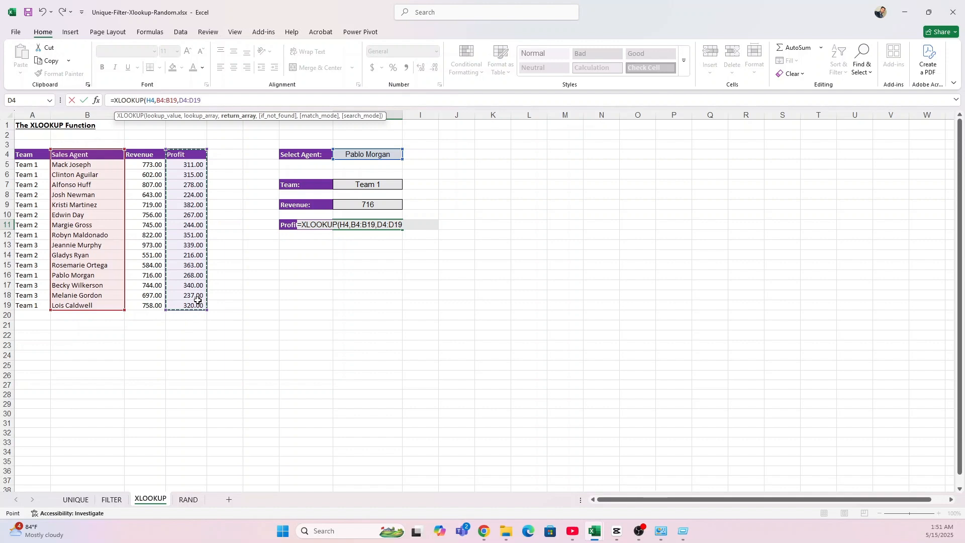
{"action": "type", "text": ",\"No Data fo"}
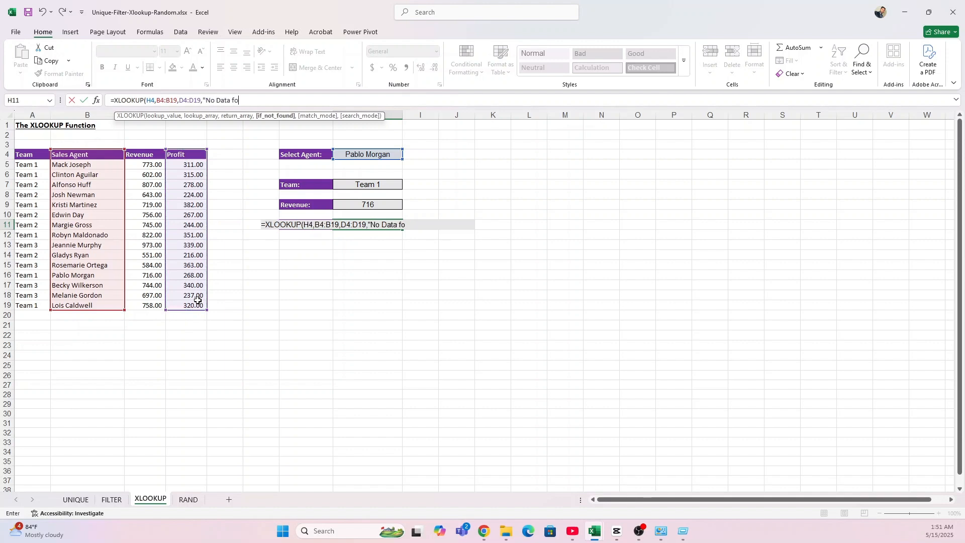
{"action": "type", "text": "und\",0)"}
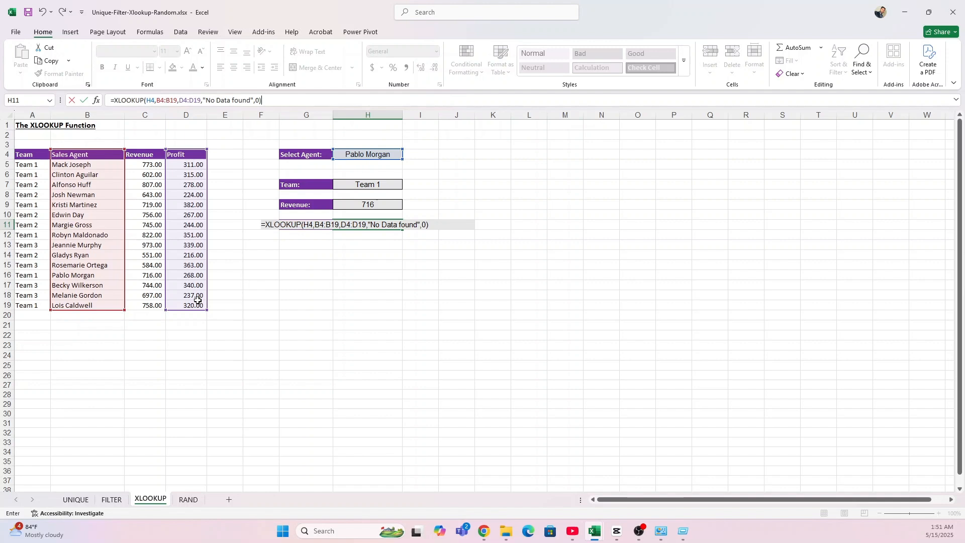
{"action": "key", "text": "Return"}
{"action": "key", "text": "Up"}
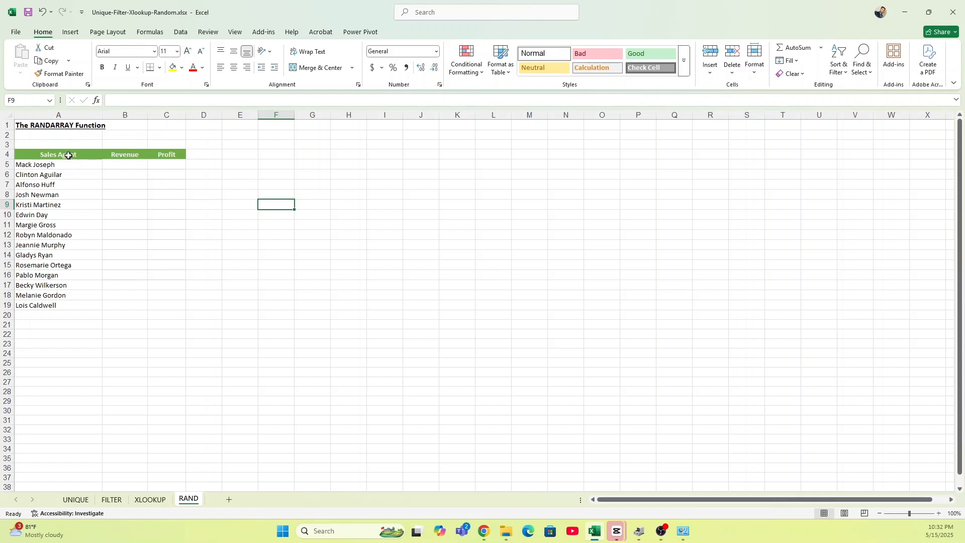
{"action": "left_click_drag", "start_coordinate": [71, 156], "coordinate": [161, 301]}
{"action": "left_click", "coordinate": [69, 157]}
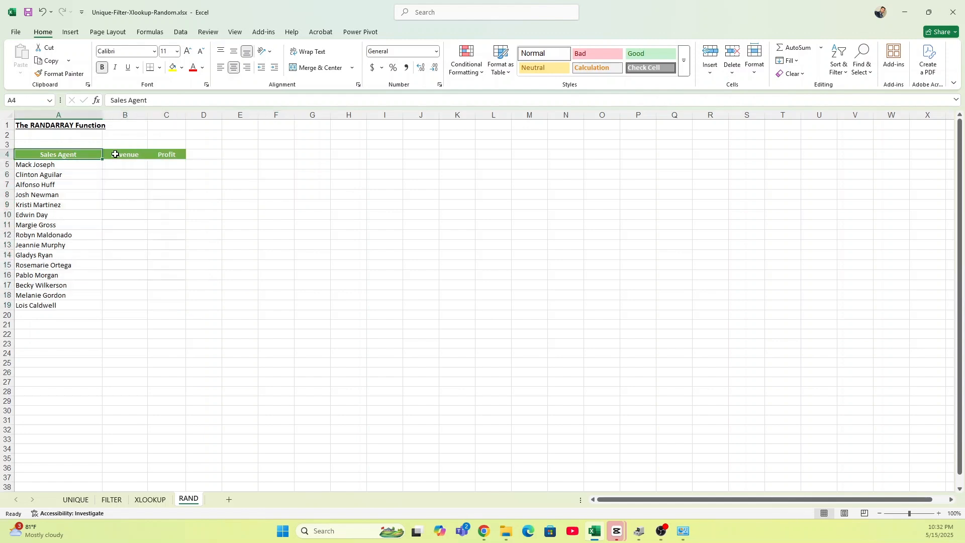
{"action": "left_click", "coordinate": [118, 153]}
{"action": "left_click", "coordinate": [177, 148]}
{"action": "left_click_drag", "start_coordinate": [125, 155], "coordinate": [162, 158]}
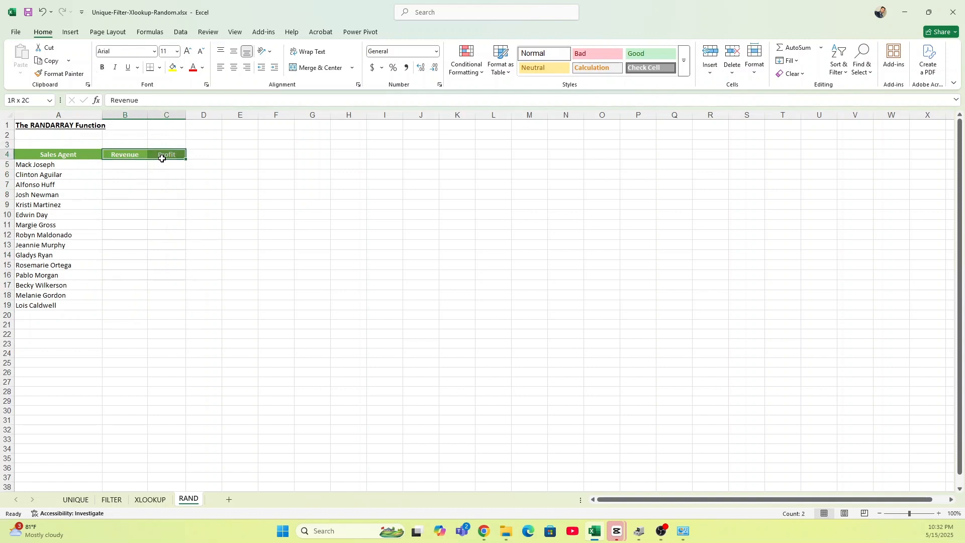
Start a RANDARRAY formula in the first Revenue cell B5 with COUNTA(A5:A19) as its rows argument.
{"action": "left_click", "coordinate": [132, 164]}
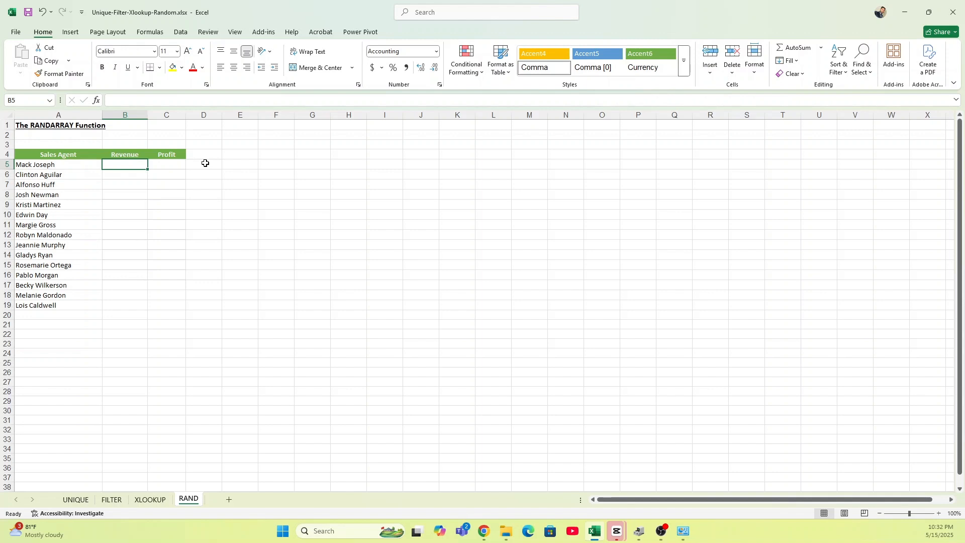
{"action": "type", "text": "=Ra"}
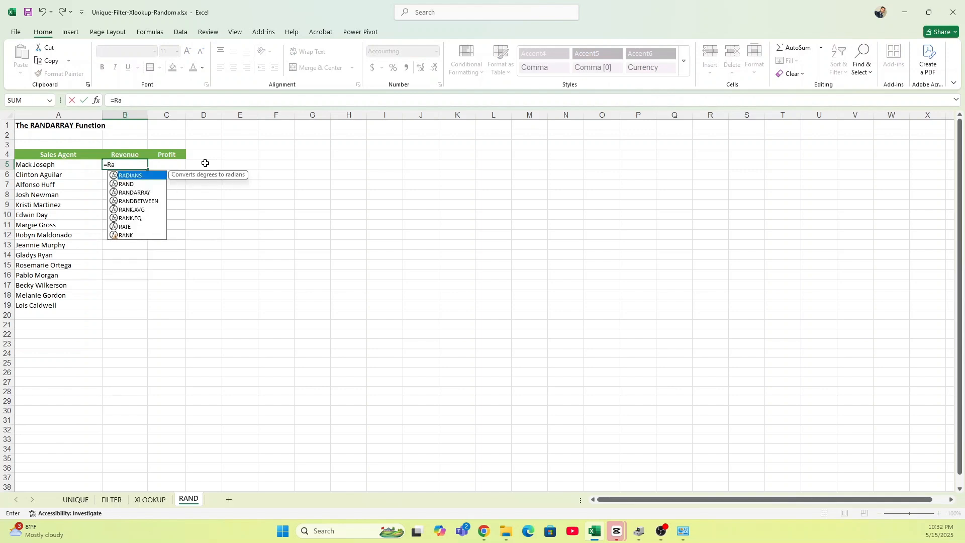
{"action": "type", "text": "nd"}
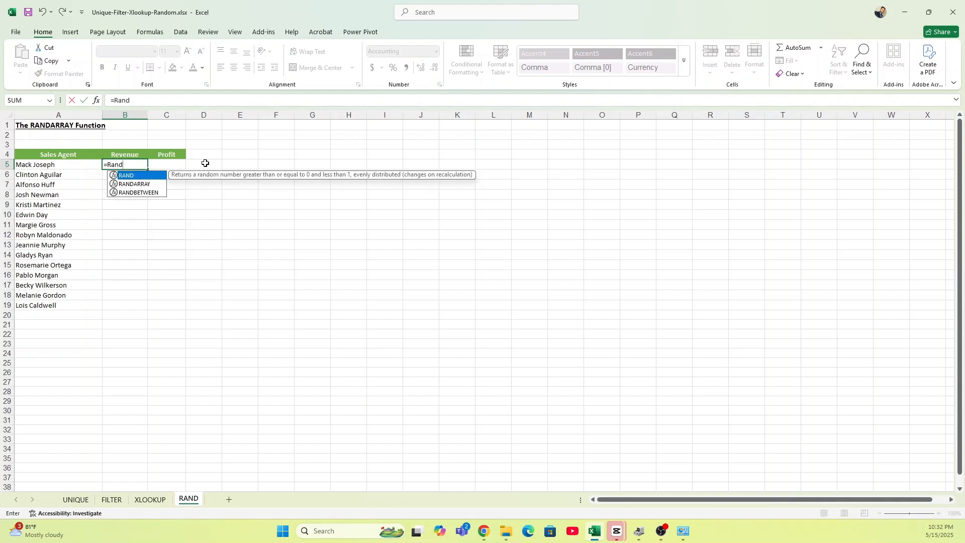
{"action": "key", "text": "Down"}
{"action": "key", "text": "Tab"}
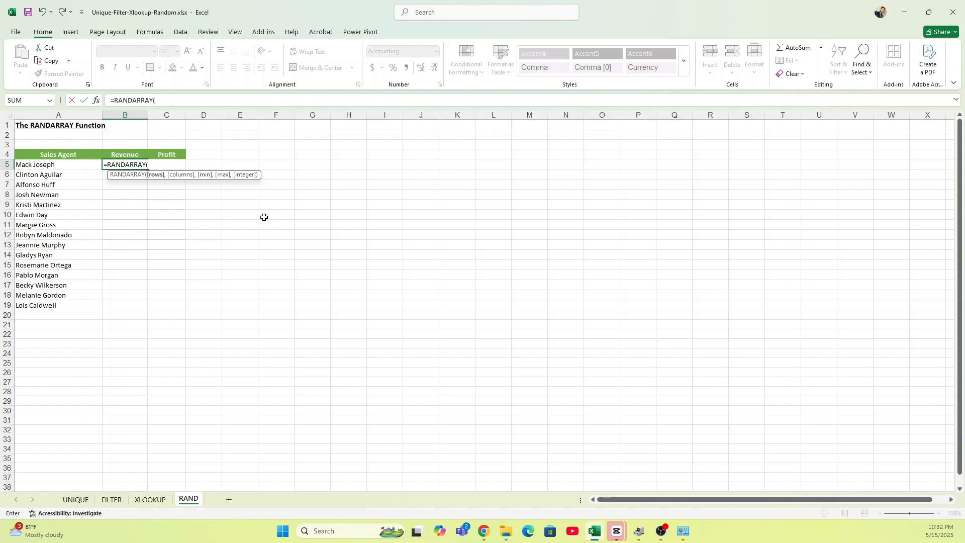
{"action": "type", "text": "count"}
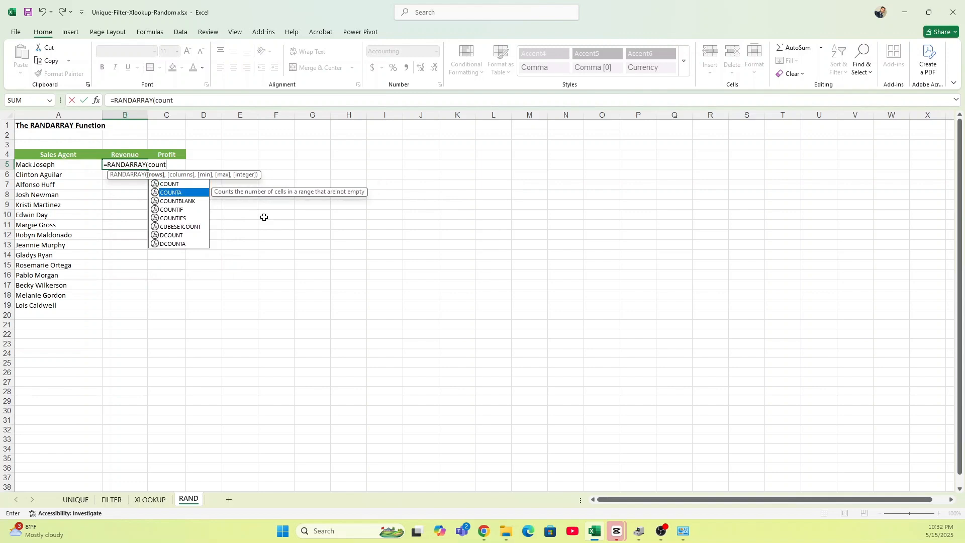
{"action": "key", "text": "Tab"}
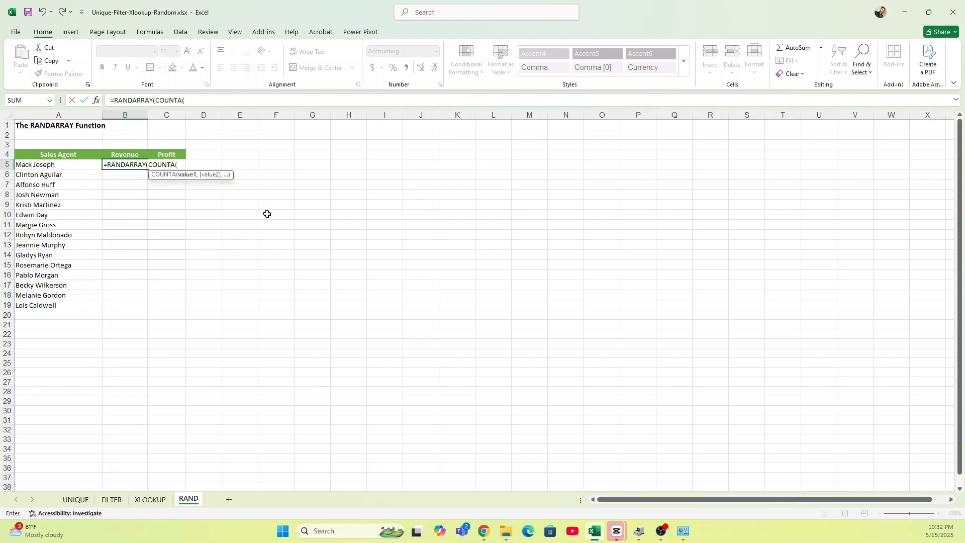
{"action": "left_click_drag", "start_coordinate": [65, 165], "coordinate": [61, 300]}
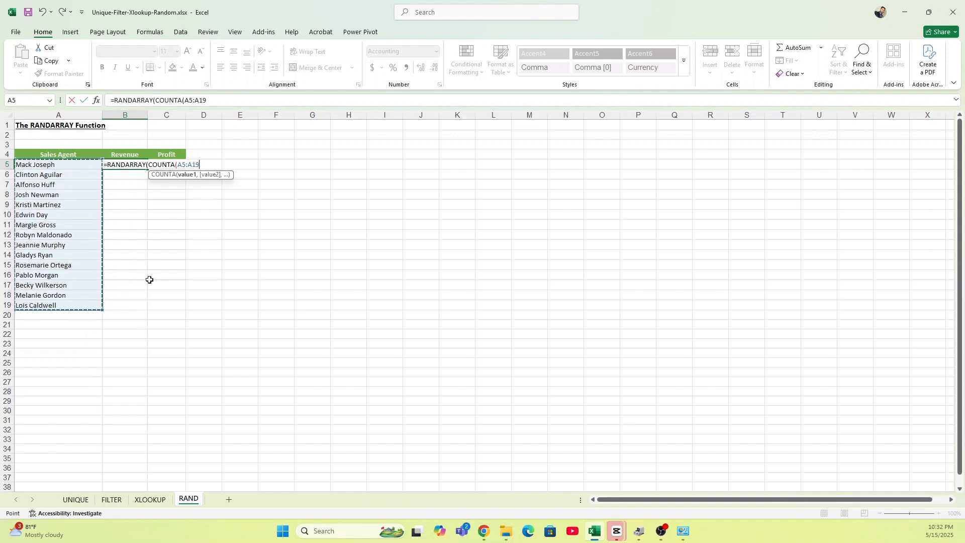
{"action": "type", "text": ")"}
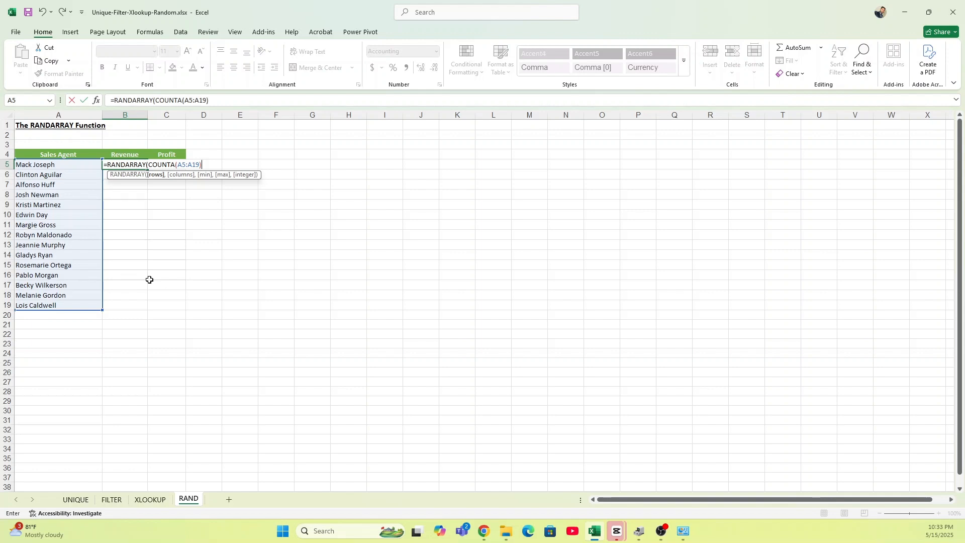
Complete the RANDARRAY formula with 2 columns, minimum 100, maximum 2000 and FALSE for decimal numbers.
{"action": "type", "text": ",2"}
{"action": "type", "text": ",100"}
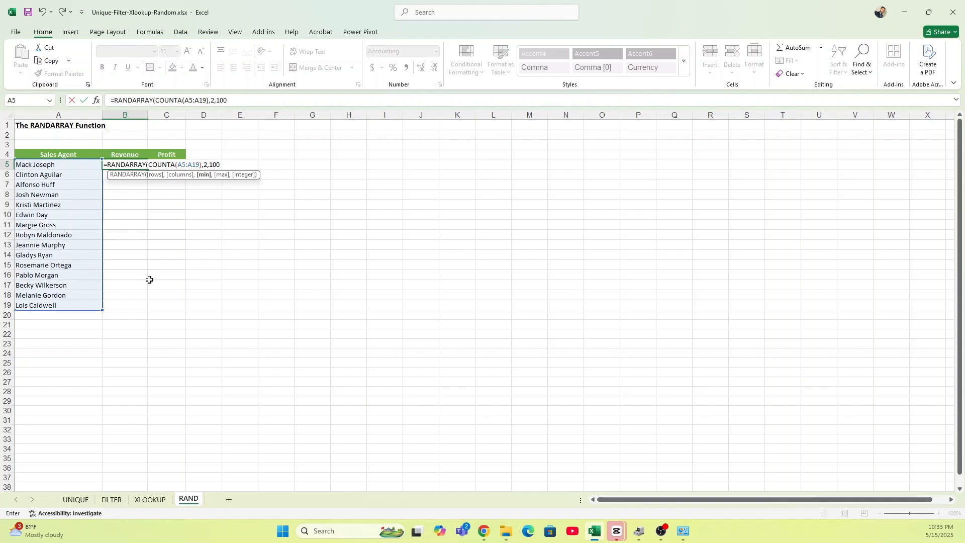
{"action": "type", "text": ","}
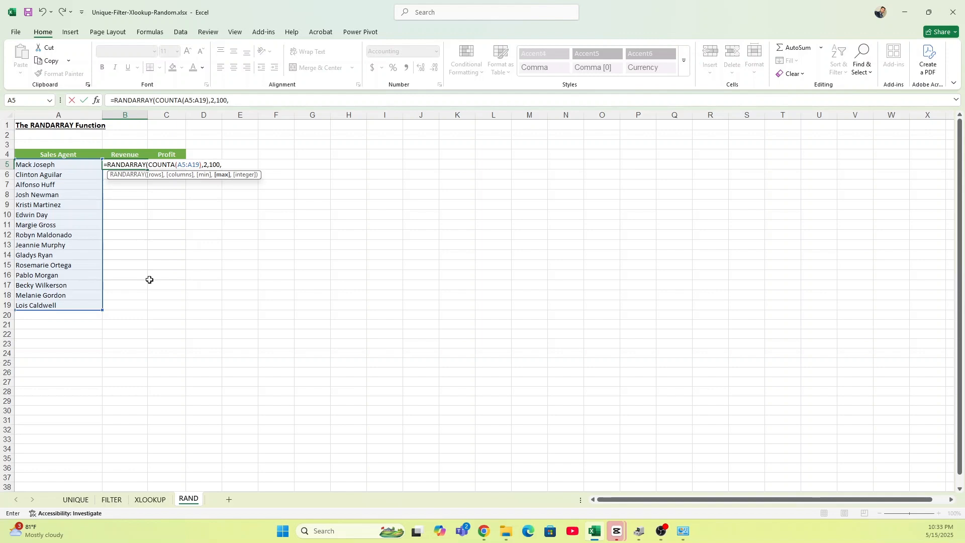
{"action": "type", "text": "2000,"}
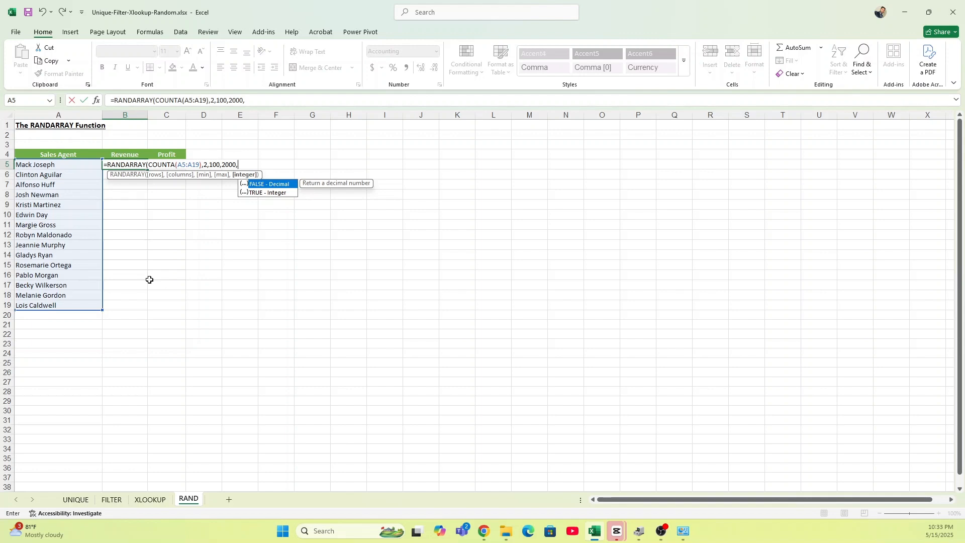
{"action": "type", "text": "false)"}
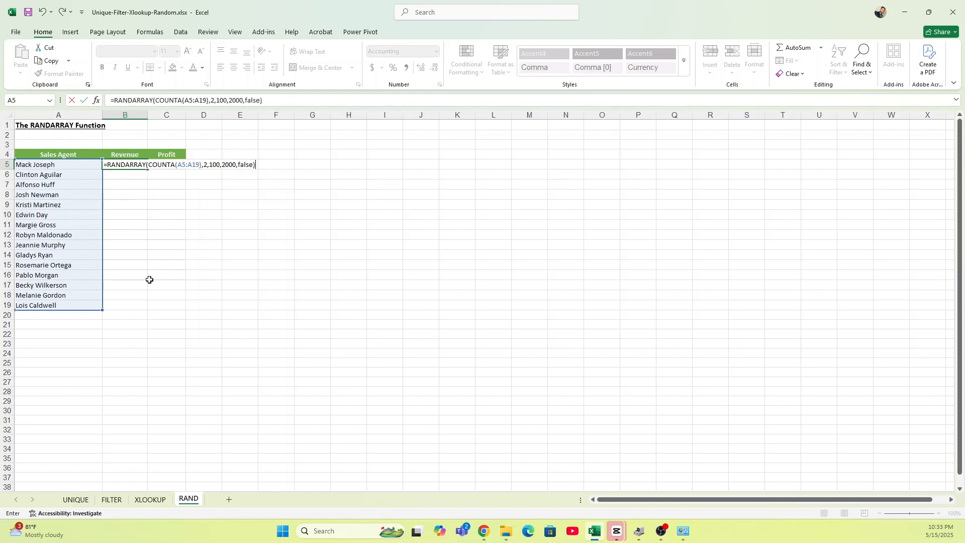
{"action": "key", "text": "Return"}
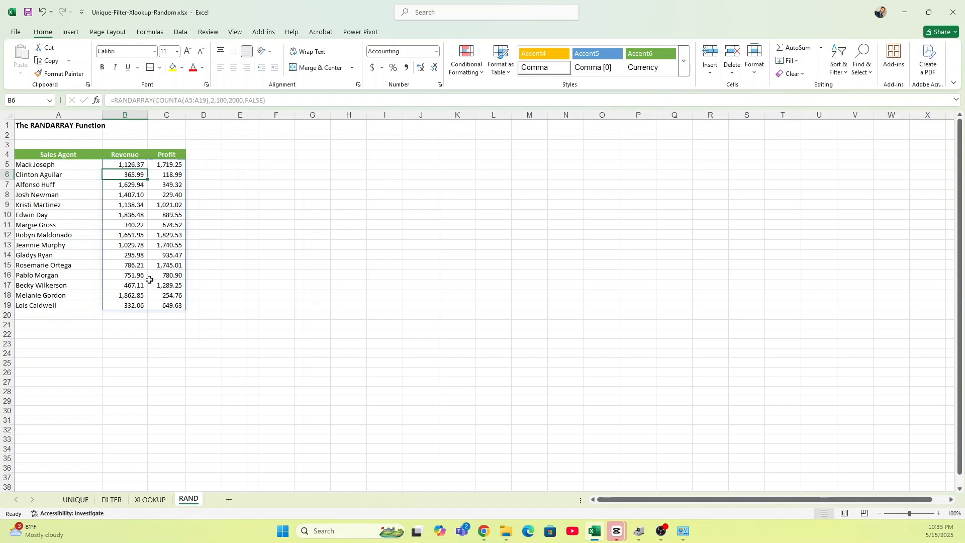